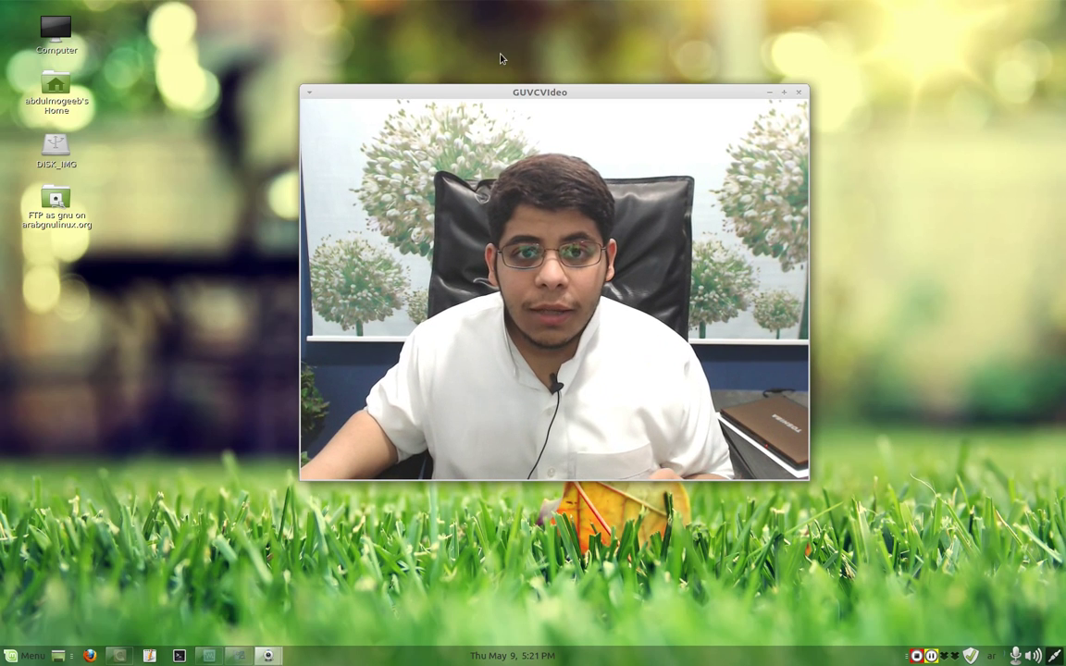
Move the webcam window aside, keep it above other windows, and bring up the linuxmint virtual machine
{"action": "left_click_drag", "start_coordinate": [475, 93], "coordinate": [833, 60]}
{"action": "right_click", "coordinate": [833, 60]}
{"action": "left_click", "coordinate": [879, 128]}
{"action": "left_click", "coordinate": [210, 656]}
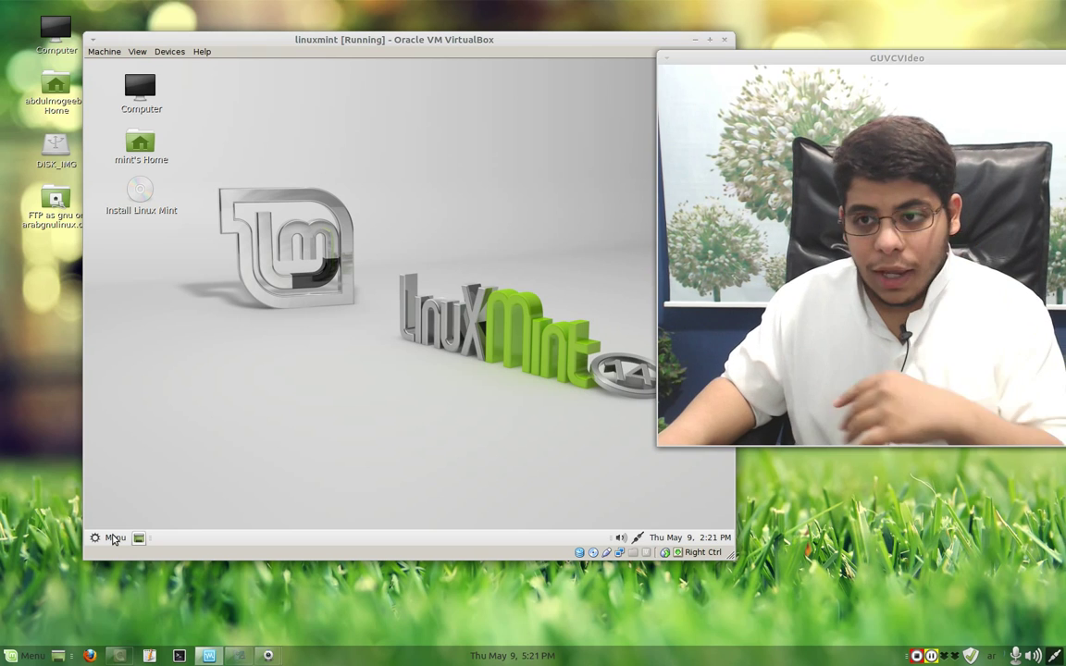
Log out of the live session in the linuxmint virtual machine, and power off the machine
{"action": "left_click", "coordinate": [114, 538]}
{"action": "left_click", "coordinate": [112, 538]}
{"action": "left_click", "coordinate": [112, 538]}
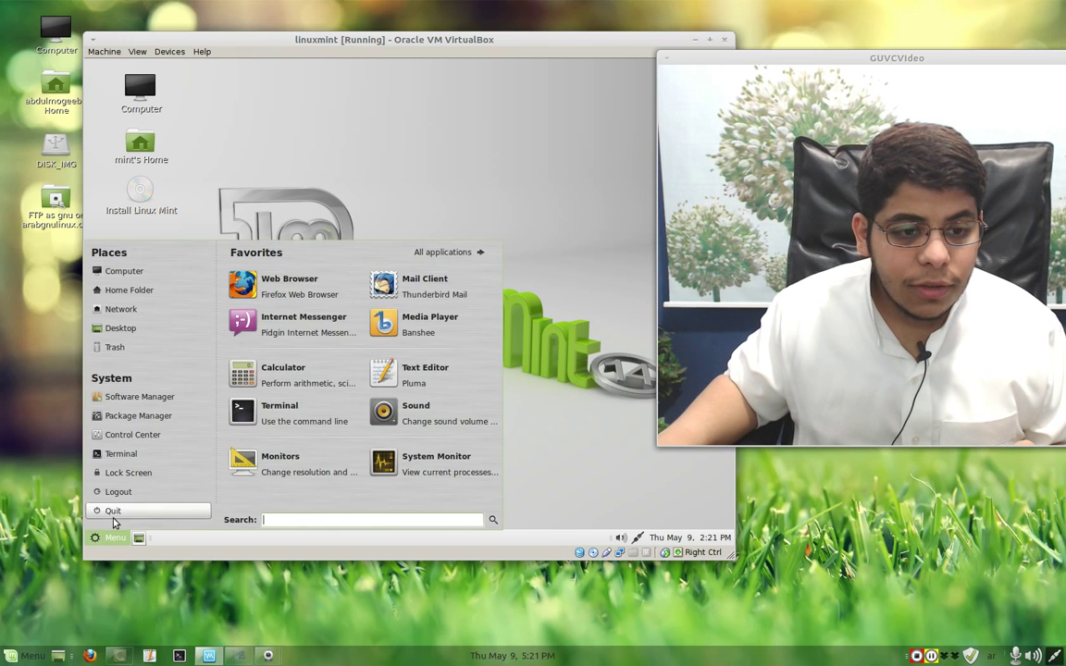
{"action": "key", "text": "Escape"}
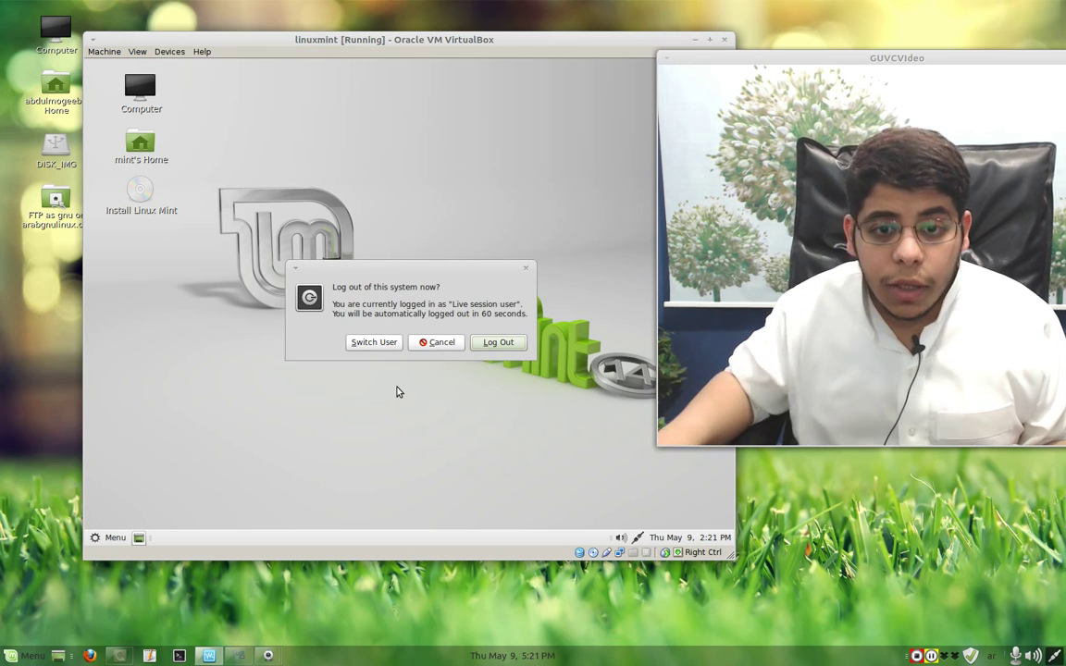
{"action": "left_click", "coordinate": [499, 343]}
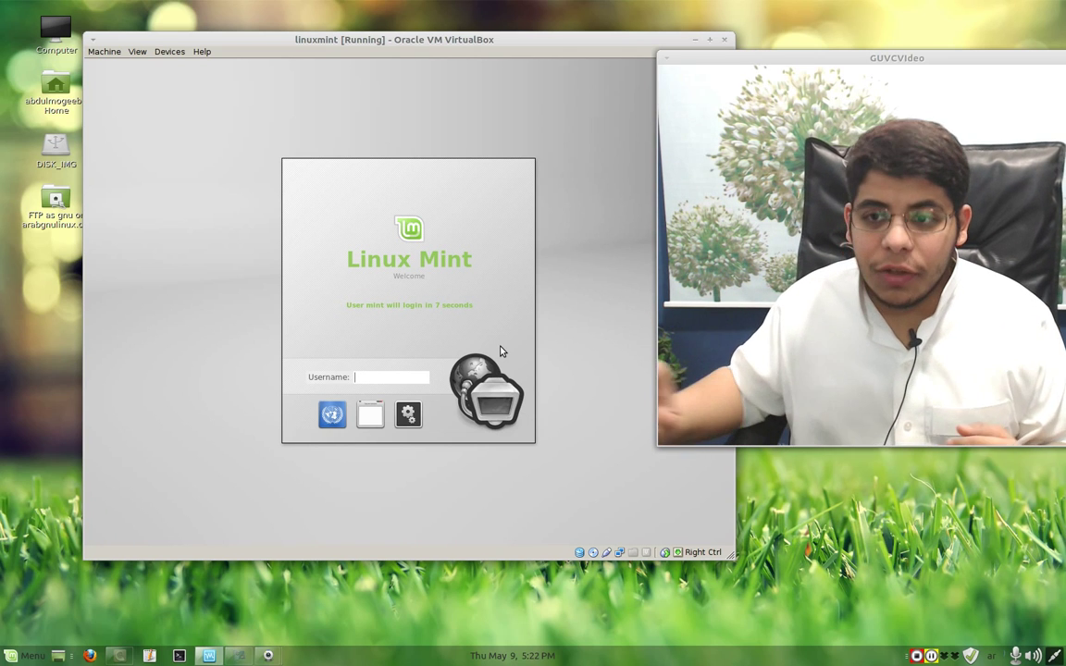
{"action": "left_click", "coordinate": [724, 39]}
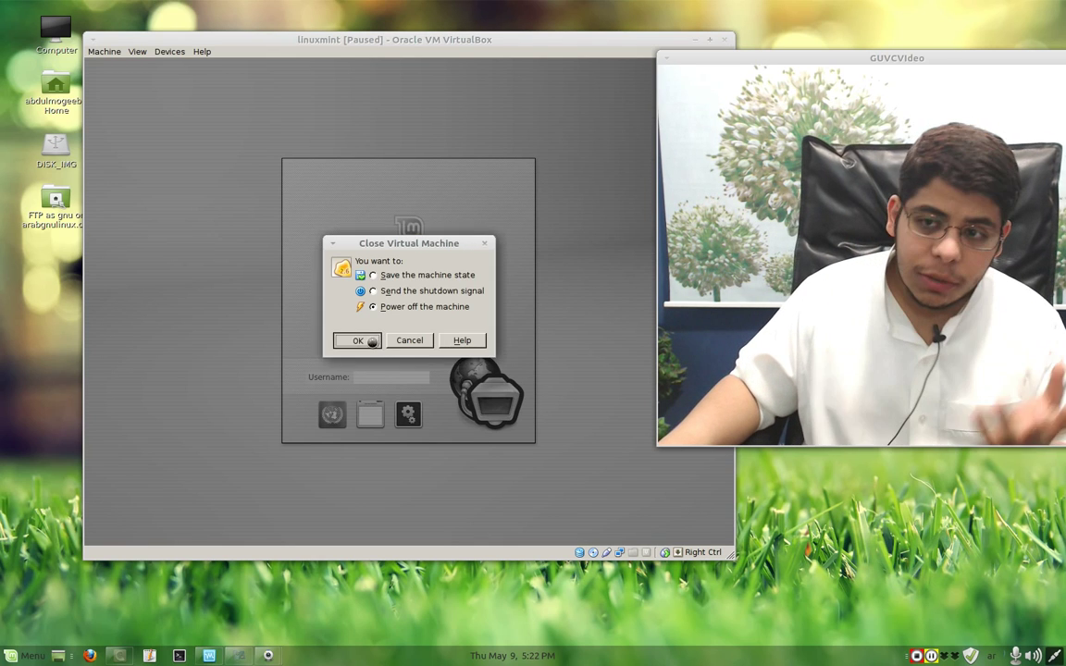
{"action": "left_click", "coordinate": [356, 341]}
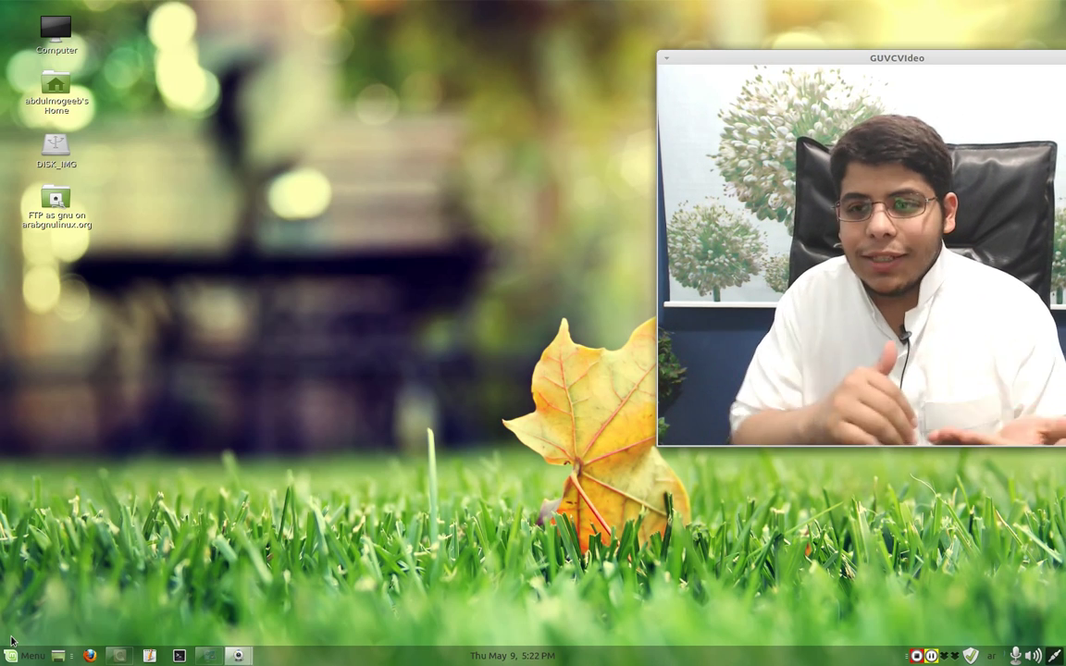
Search the applications for "login", open the Login Window preferences, and place them clear of the webcam window
{"action": "left_click", "coordinate": [15, 653]}
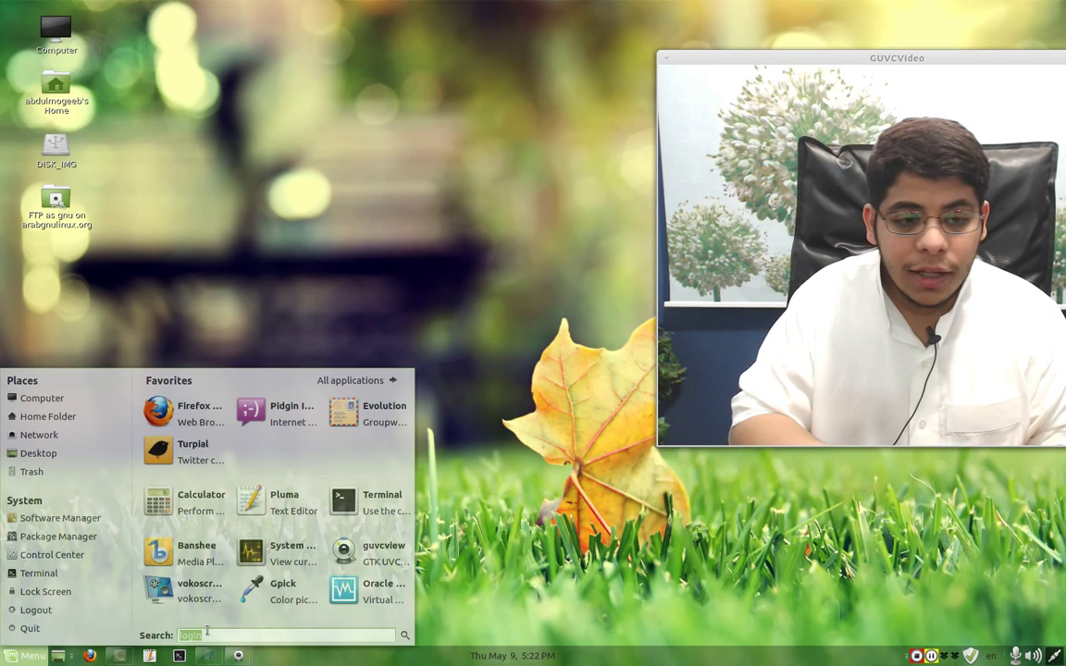
{"action": "type", "text": "logl"}
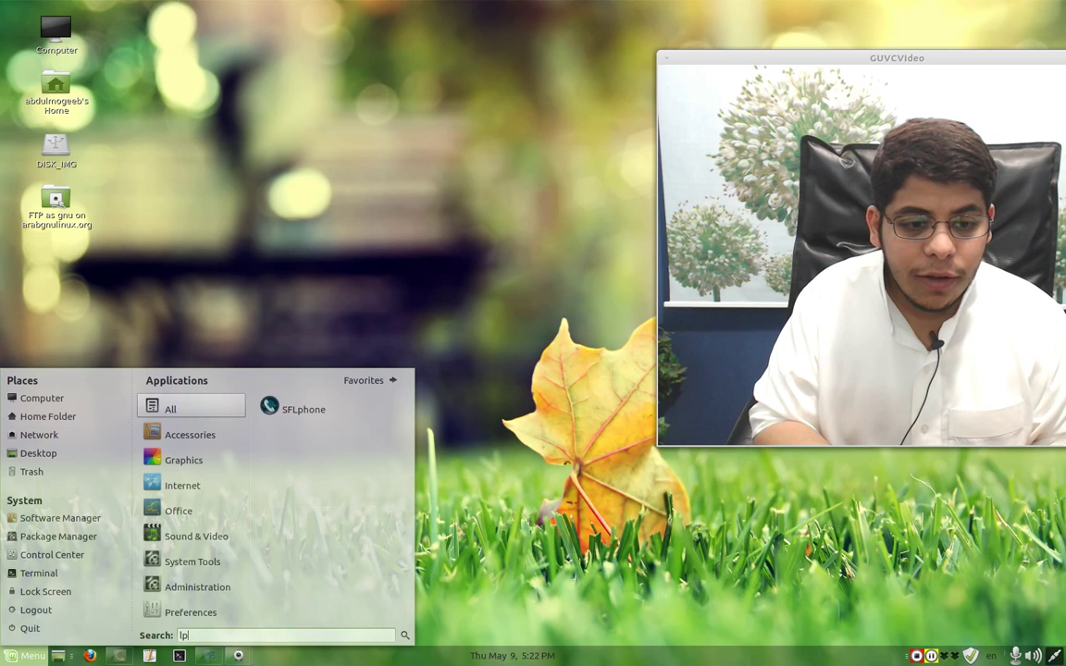
{"action": "key", "text": "BackSpace"}
{"action": "type", "text": "in"}
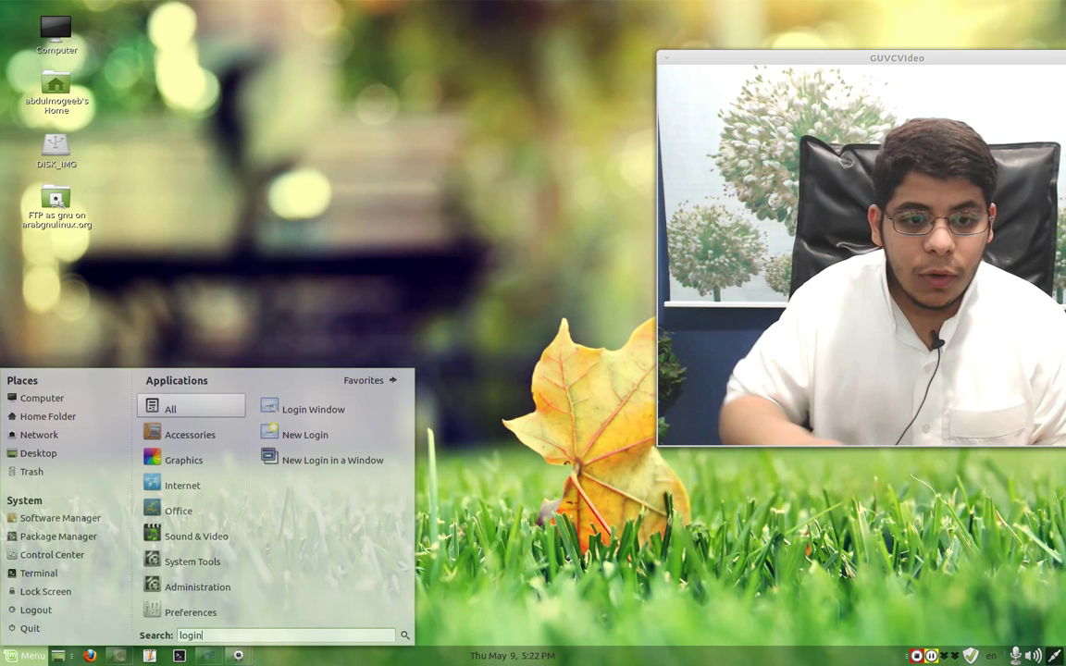
{"action": "left_click", "coordinate": [333, 418]}
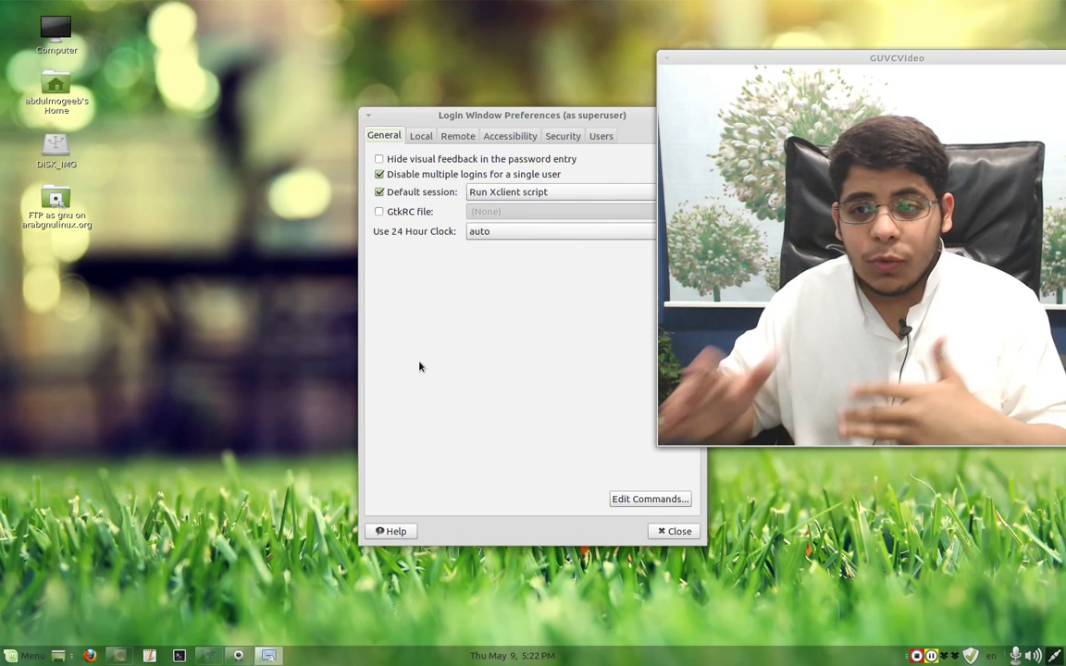
{"action": "left_click_drag", "start_coordinate": [495, 117], "coordinate": [432, 62]}
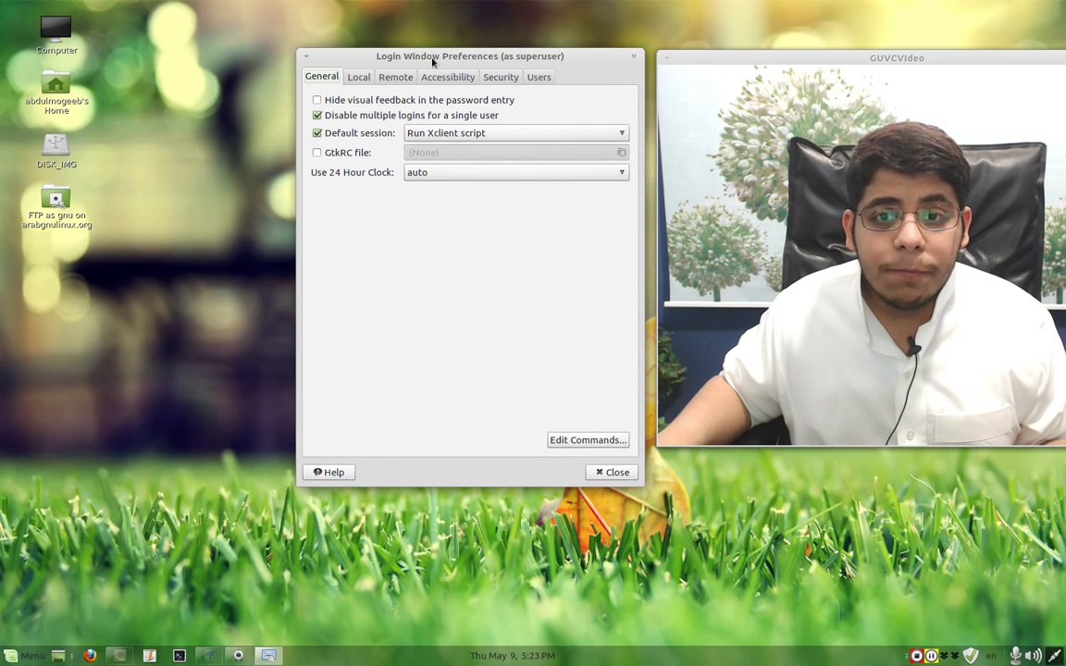
Examine the available local login screen themes and the login style options
{"action": "left_click", "coordinate": [358, 80]}
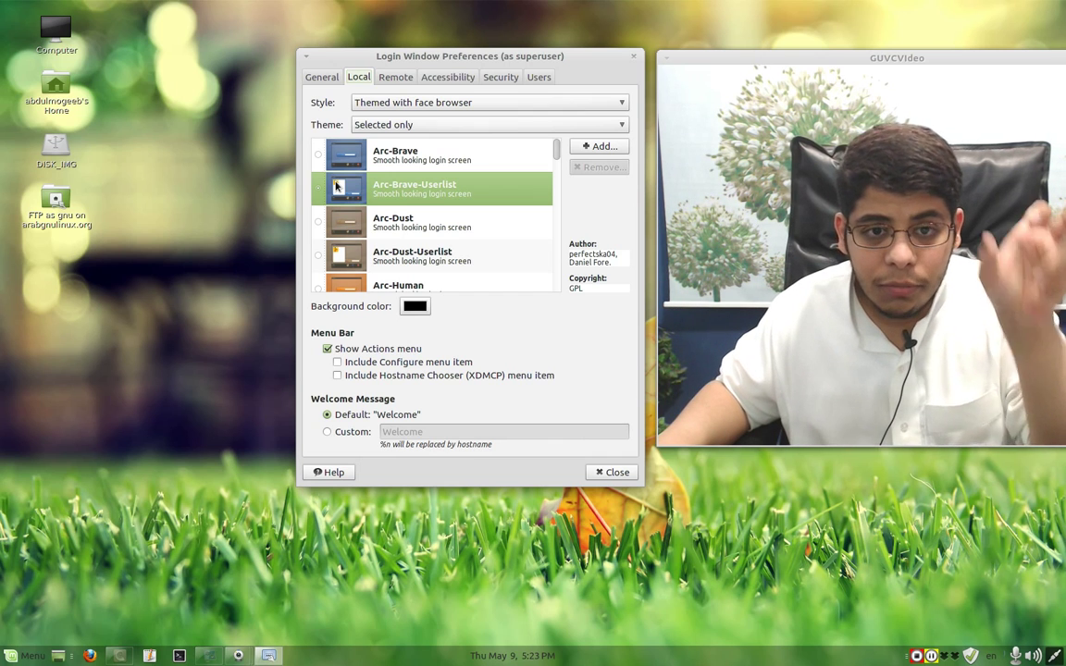
{"action": "scroll", "coordinate": [382, 234], "scroll_direction": "down", "scroll_amount": 6}
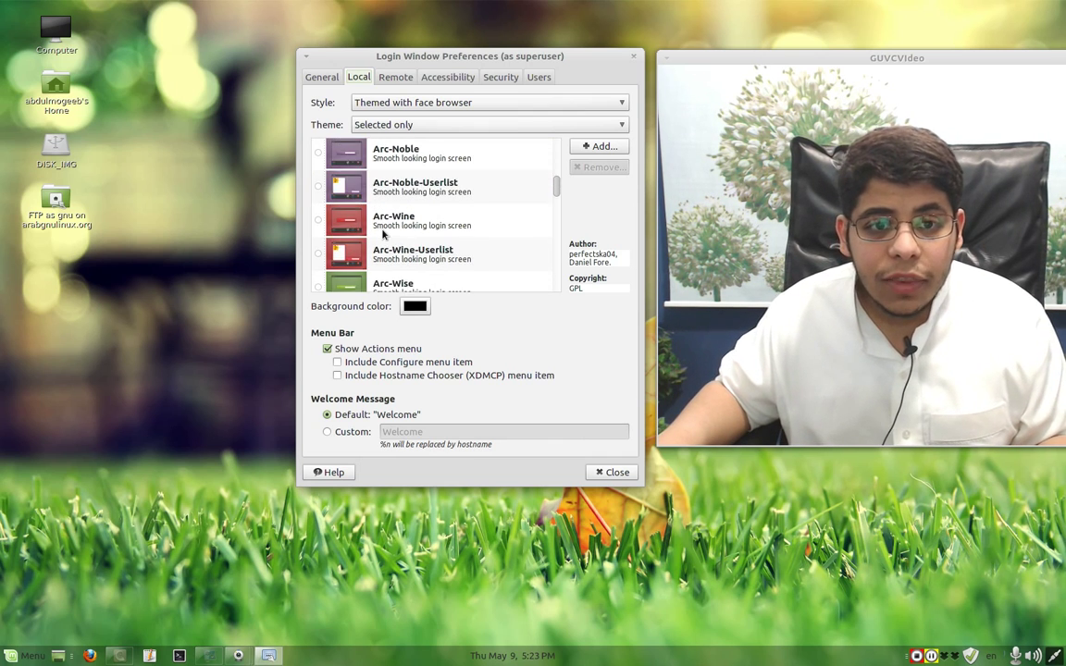
{"action": "scroll", "coordinate": [381, 233], "scroll_direction": "down", "scroll_amount": 15}
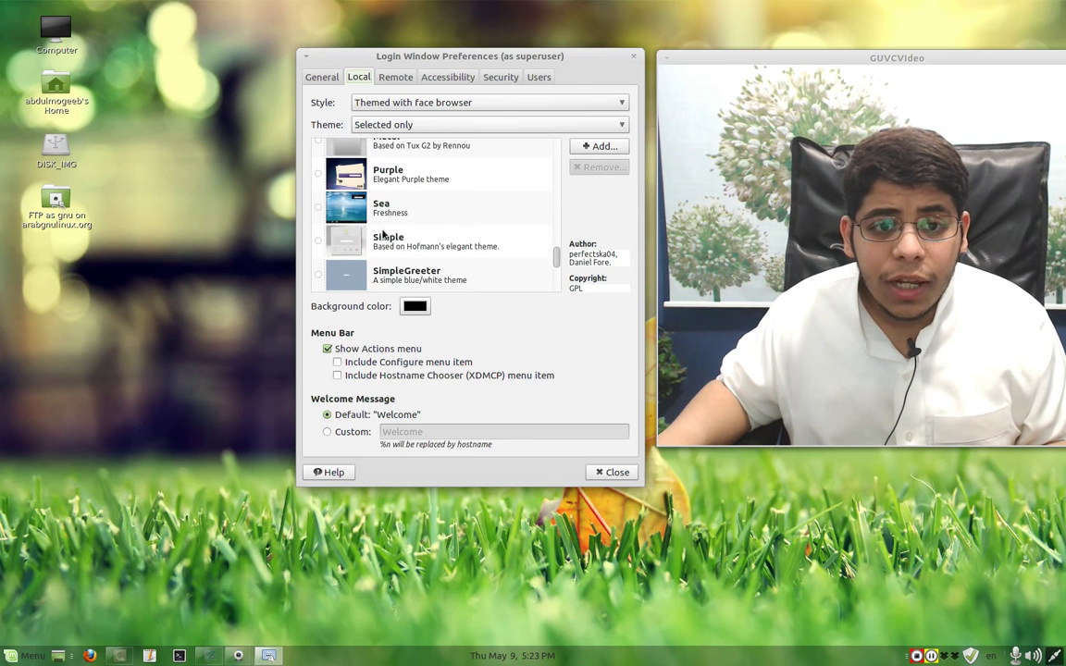
{"action": "scroll", "coordinate": [383, 233], "scroll_direction": "down", "scroll_amount": 3}
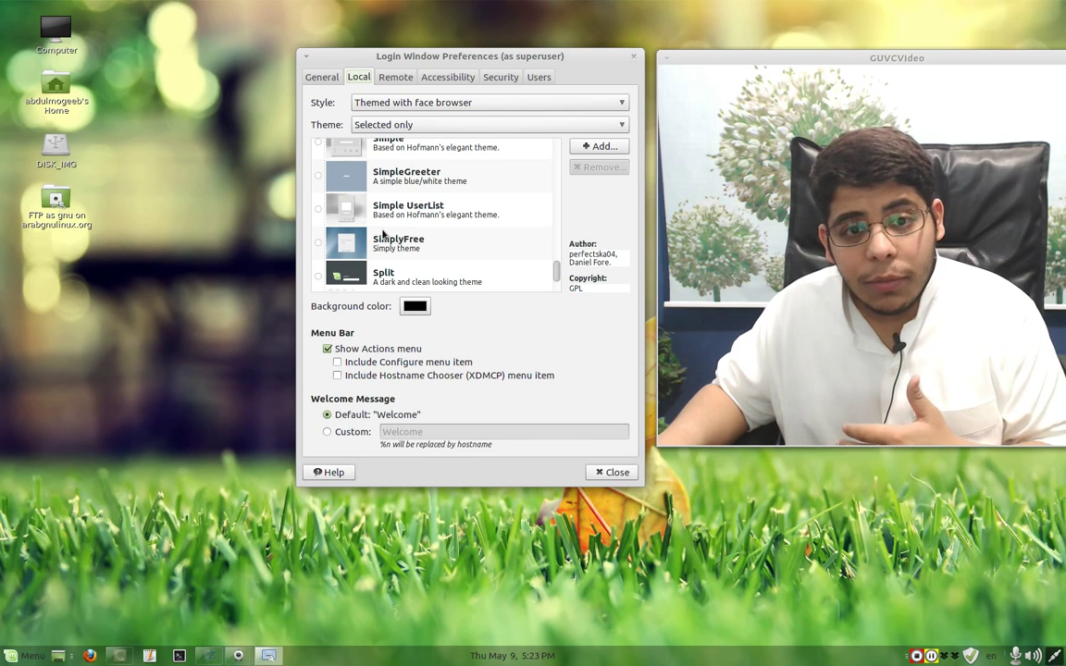
{"action": "scroll", "coordinate": [383, 233], "scroll_direction": "up", "scroll_amount": 10}
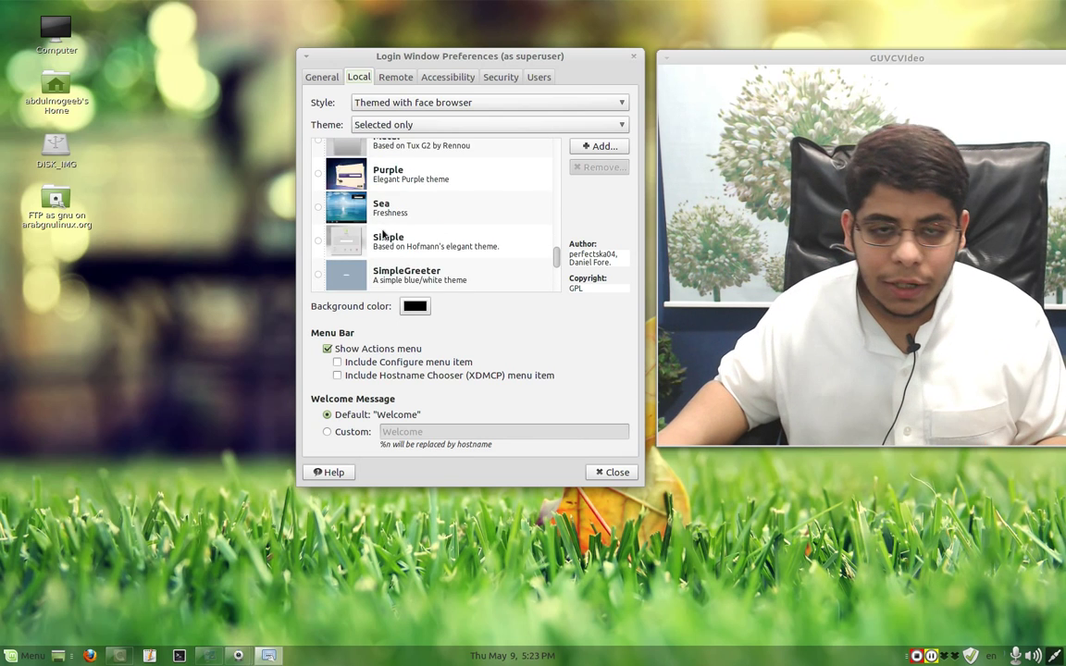
{"action": "left_click", "coordinate": [380, 108]}
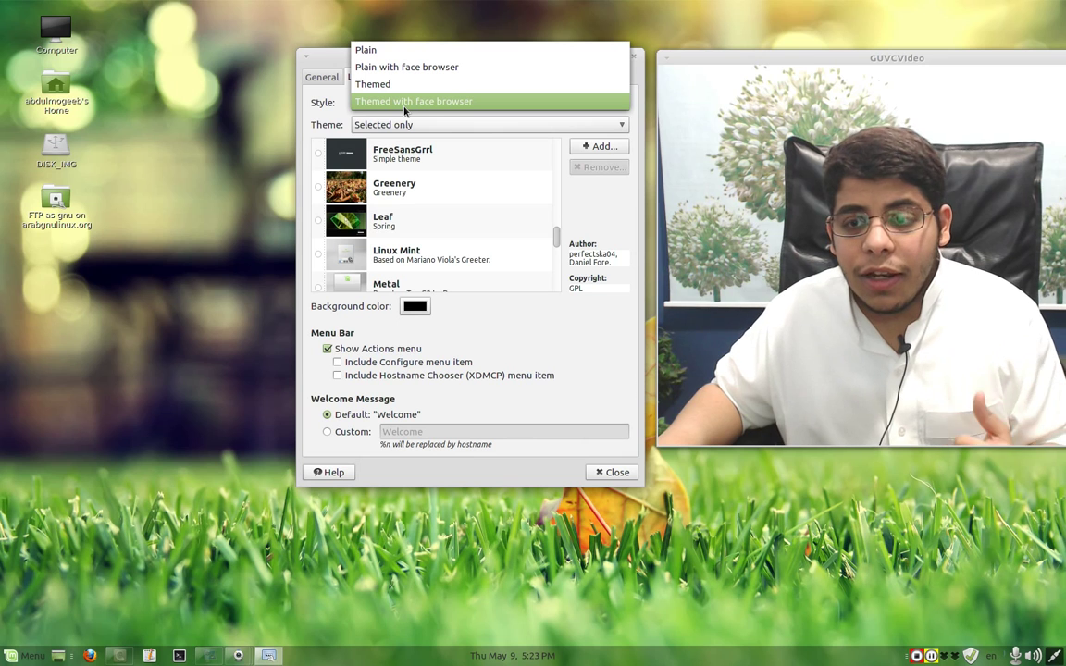
{"action": "left_click", "coordinate": [405, 101]}
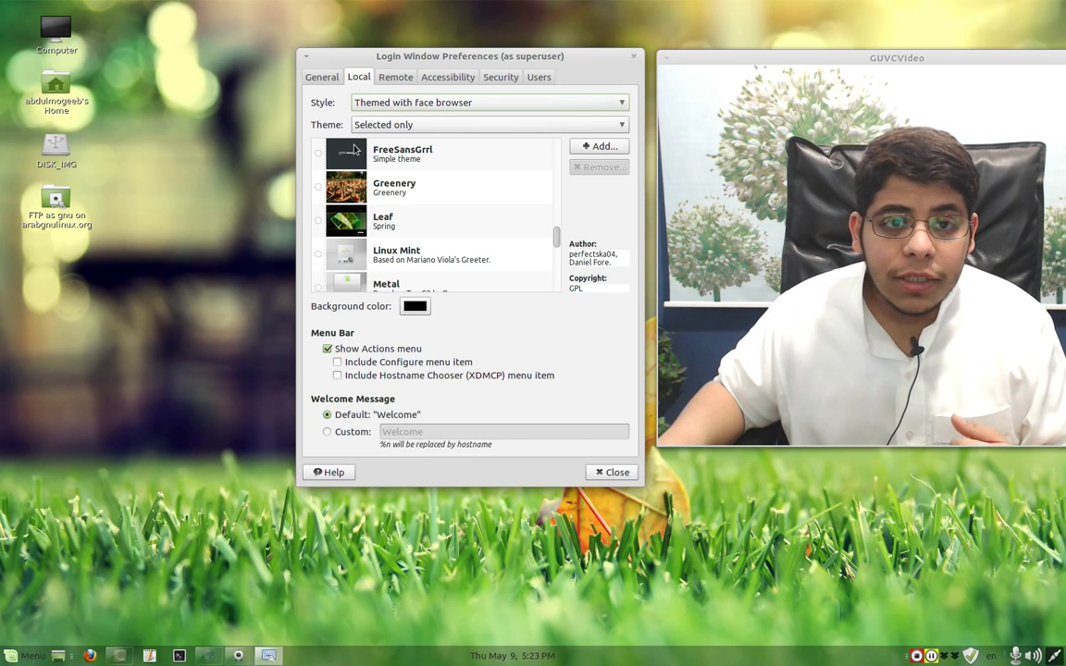
Select the Leaf login theme and set the theme mode to Random from selected
{"action": "left_click", "coordinate": [320, 155]}
{"action": "left_click", "coordinate": [321, 189]}
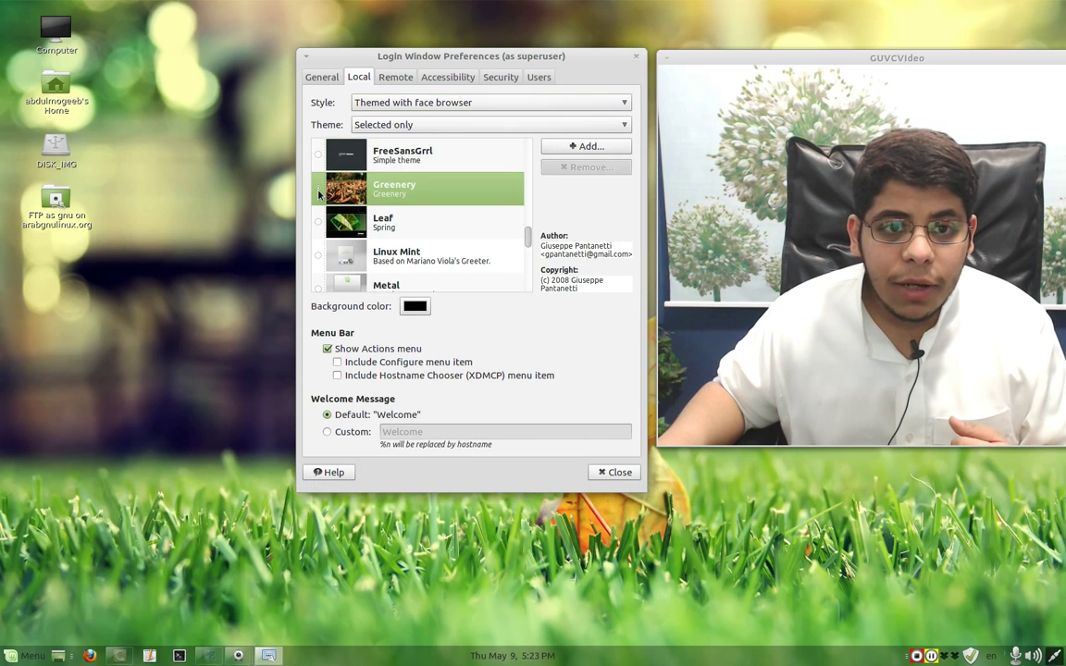
{"action": "left_click", "coordinate": [319, 226]}
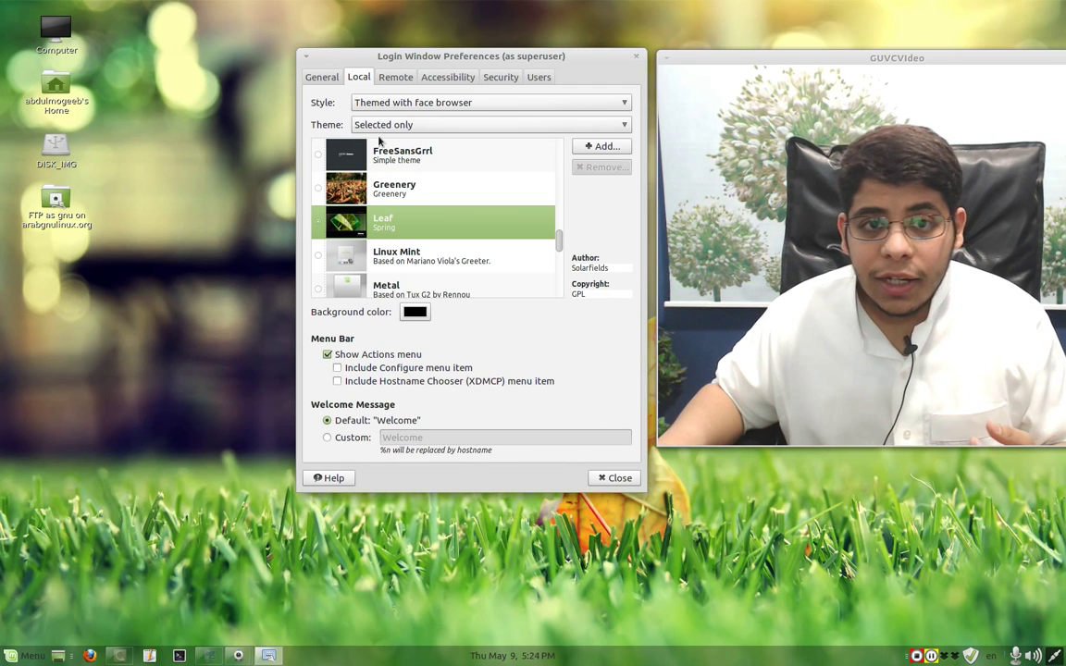
{"action": "left_click", "coordinate": [355, 125]}
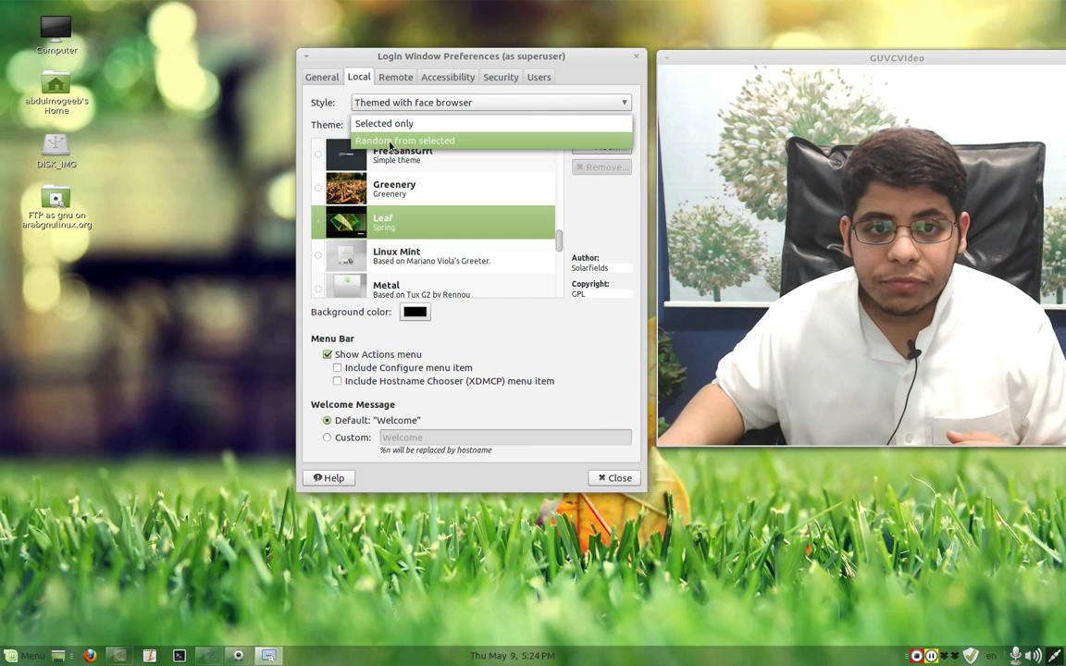
{"action": "left_click", "coordinate": [386, 142]}
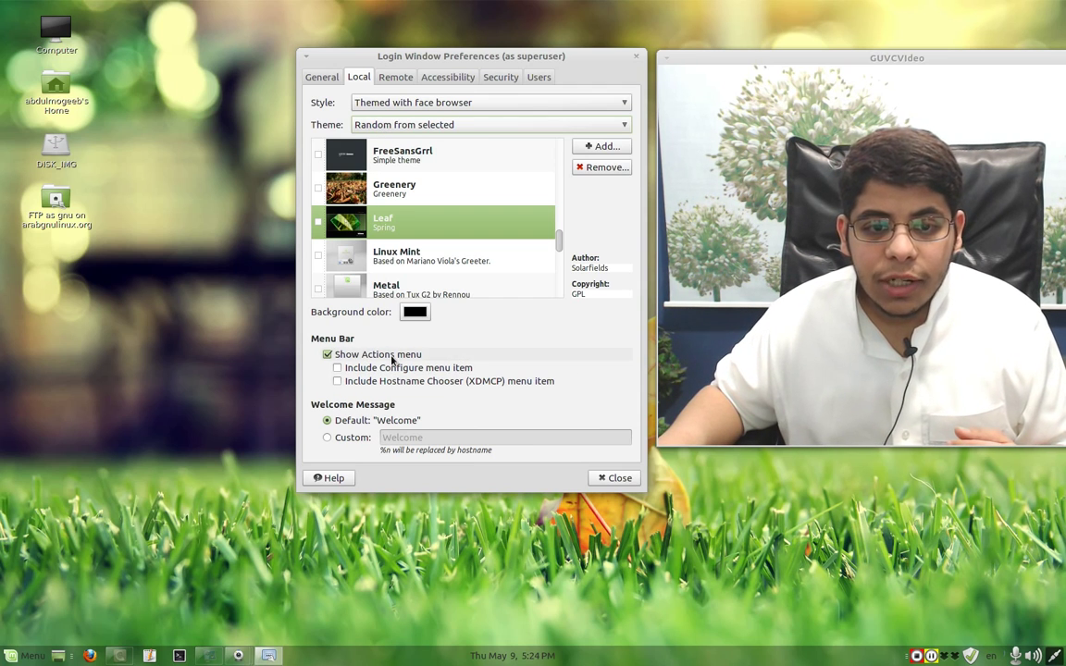
Set a custom welcome message reading "Yahlaa" for the local login screen
{"action": "left_click", "coordinate": [361, 437]}
{"action": "key", "text": "BackSpace"}
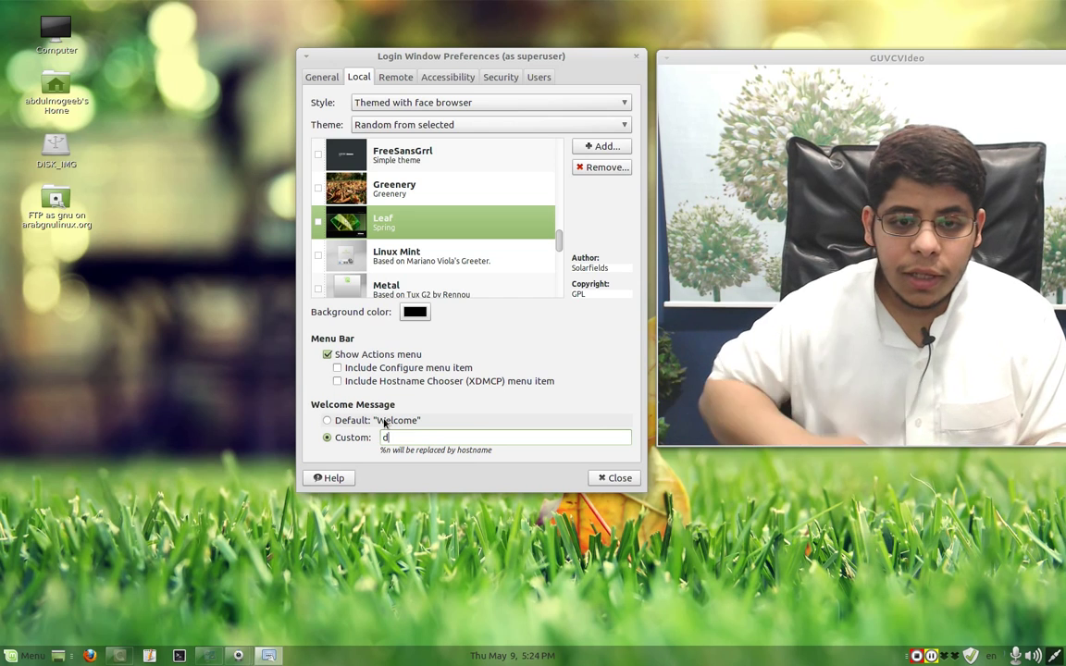
{"action": "type", "text": "Yahlaa"}
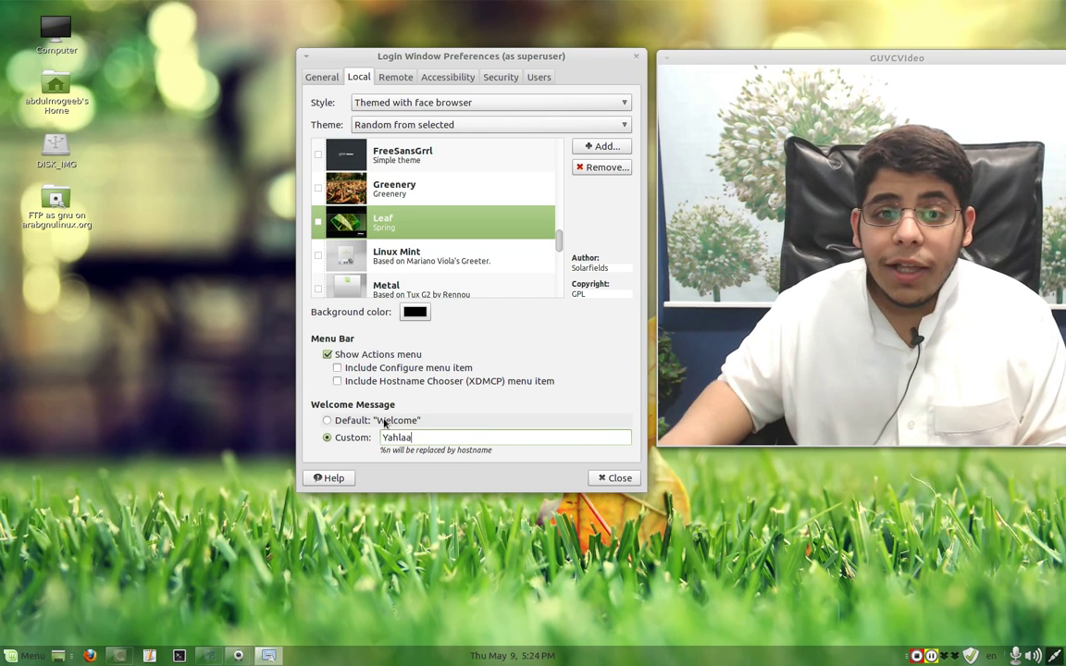
Check the remote login settings and disable accessible login in the accessibility settings
{"action": "left_click", "coordinate": [381, 78]}
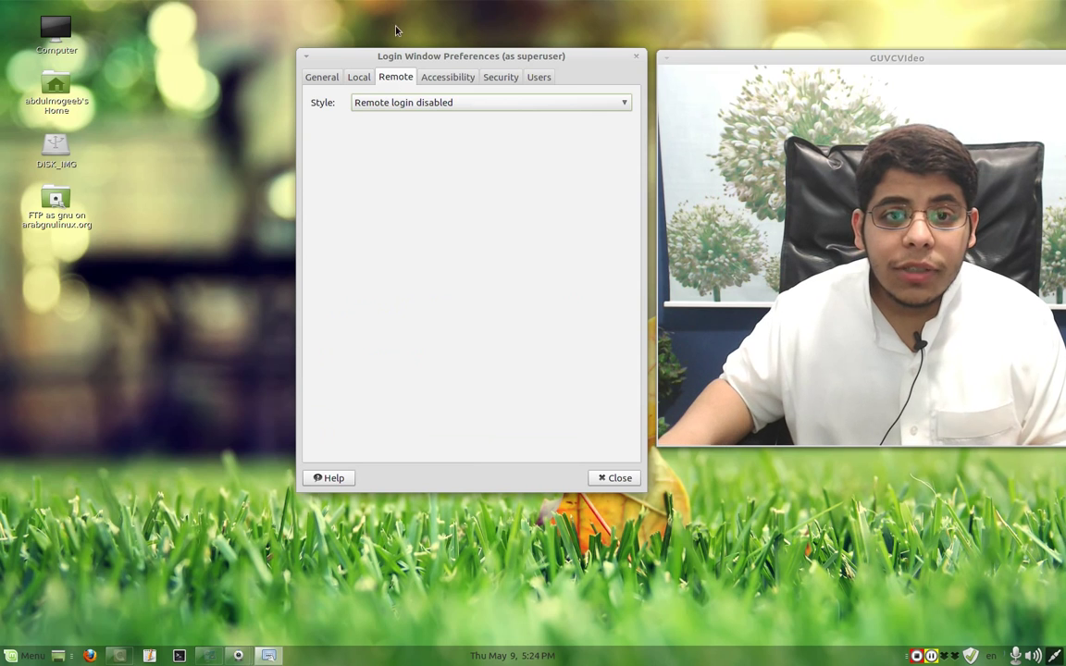
{"action": "left_click", "coordinate": [448, 79]}
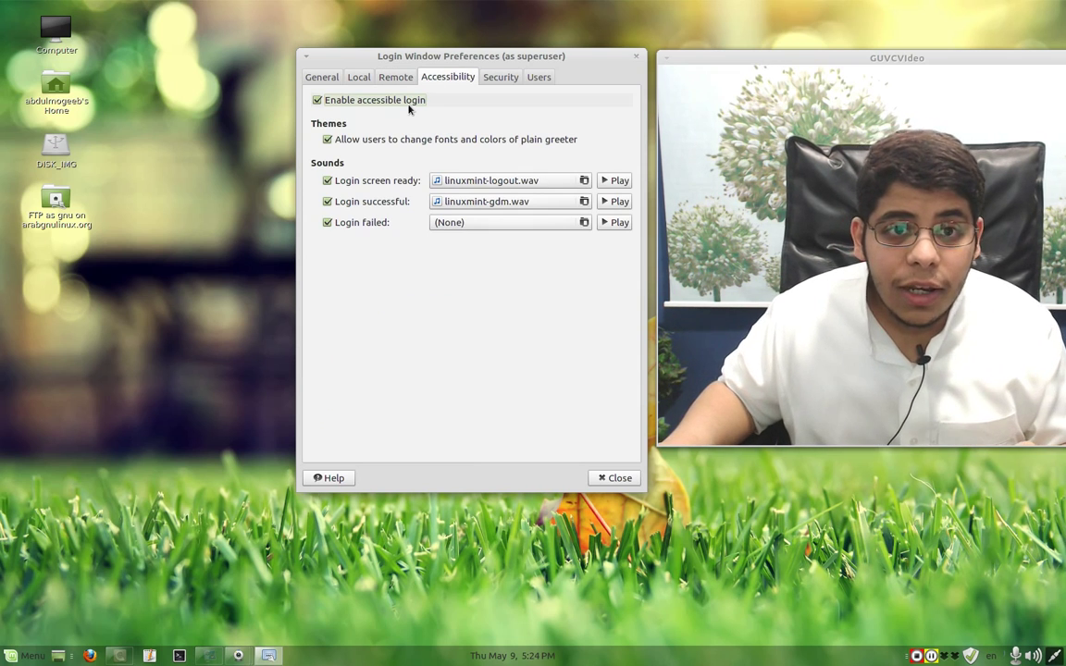
{"action": "mouse_move", "coordinate": [409, 108]}
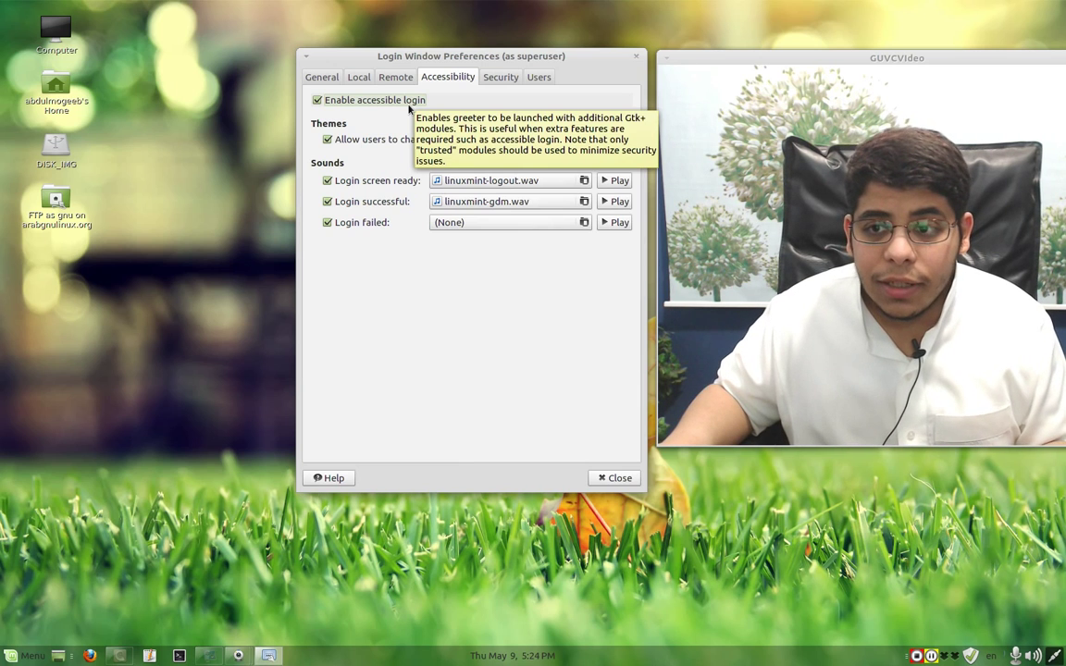
{"action": "left_click", "coordinate": [409, 109]}
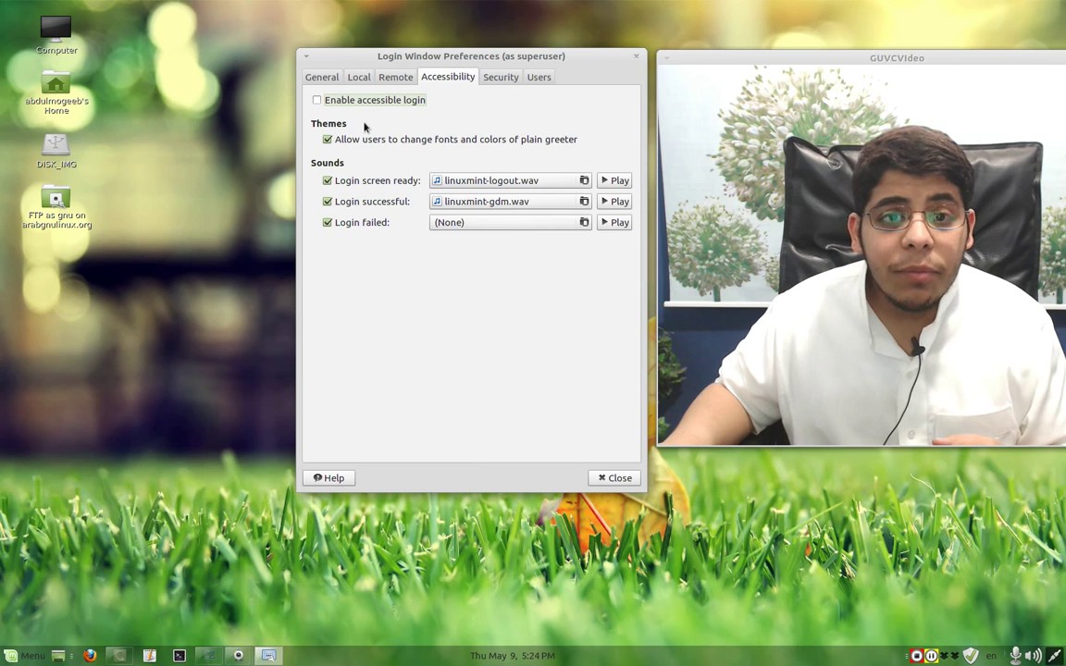
{"action": "mouse_move", "coordinate": [382, 150]}
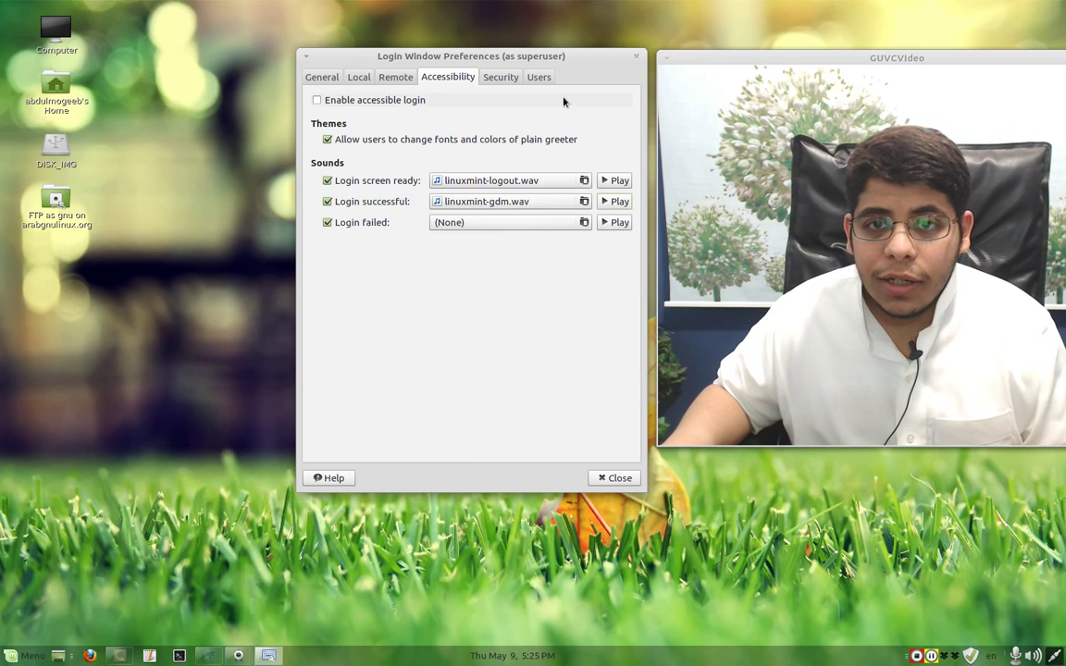
Try automatic login with the listed user account in the security settings, and turn it off again
{"action": "left_click", "coordinate": [501, 78]}
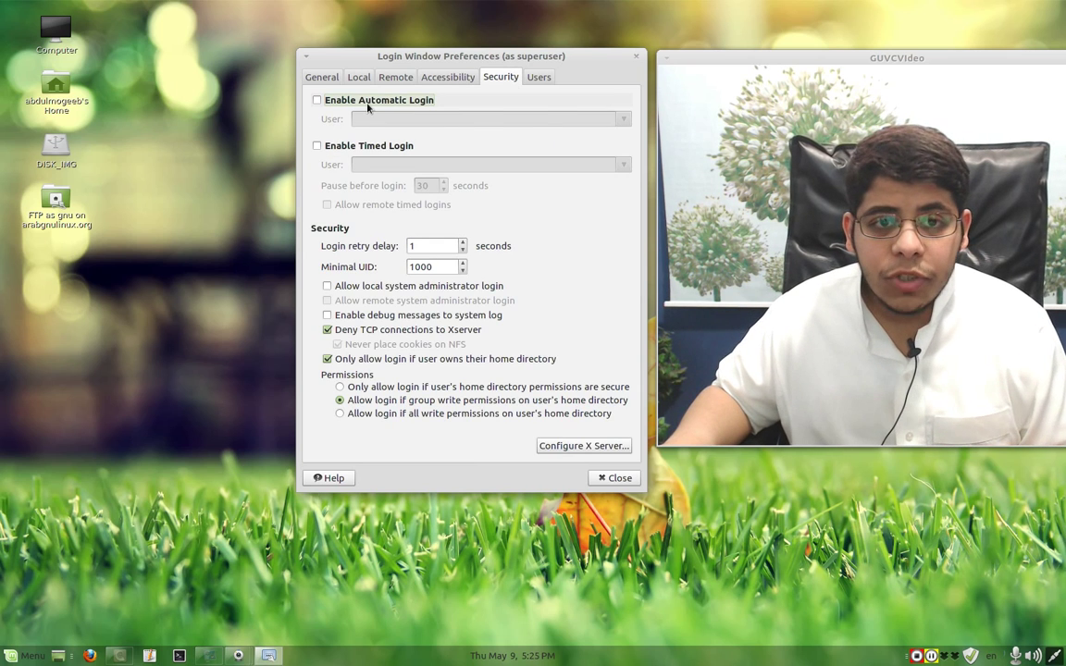
{"action": "left_click", "coordinate": [318, 100]}
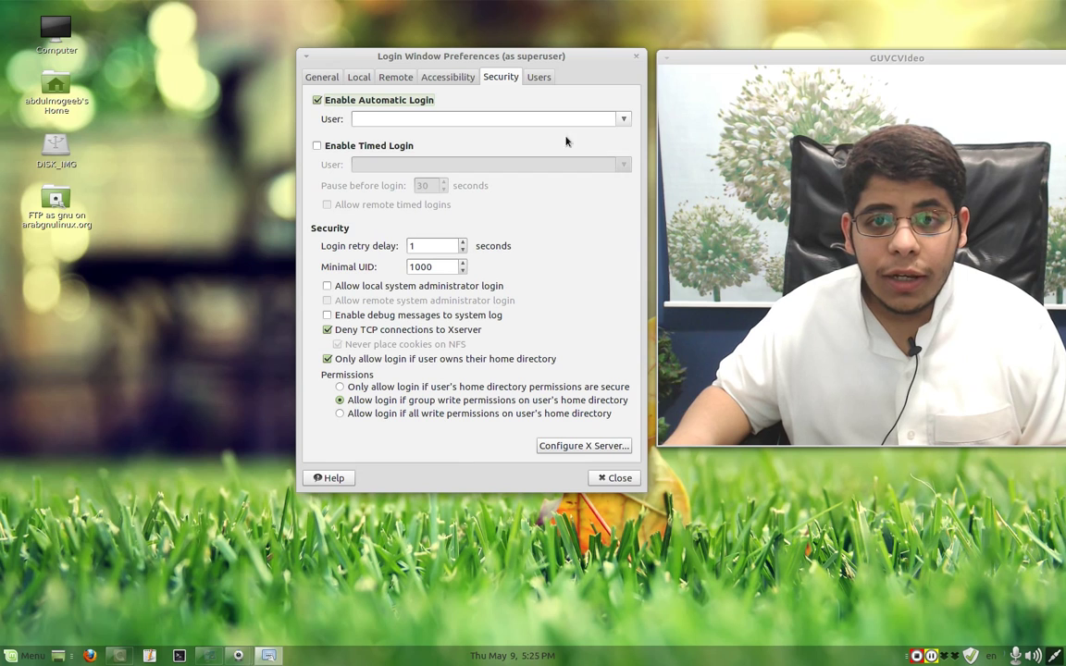
{"action": "left_click", "coordinate": [624, 119]}
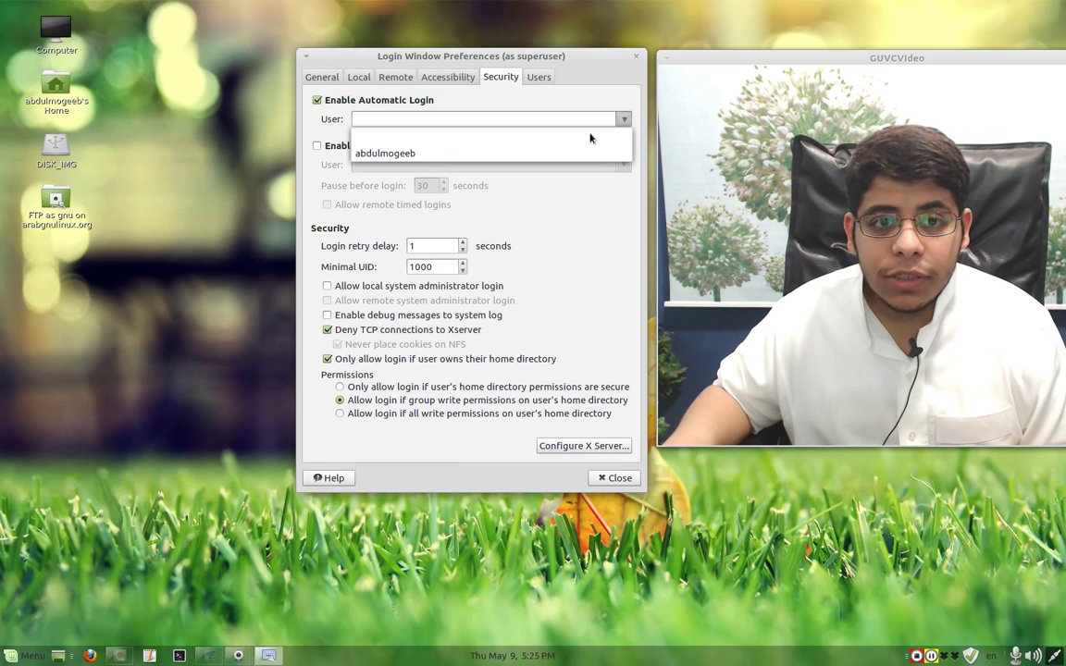
{"action": "left_click", "coordinate": [535, 155]}
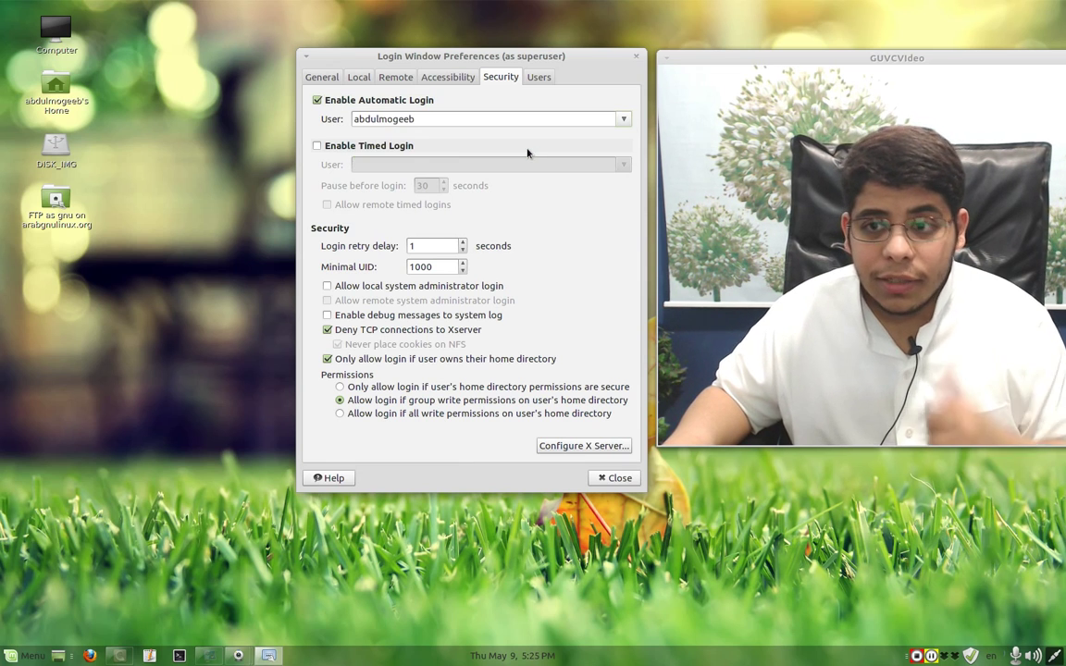
{"action": "left_click", "coordinate": [394, 99]}
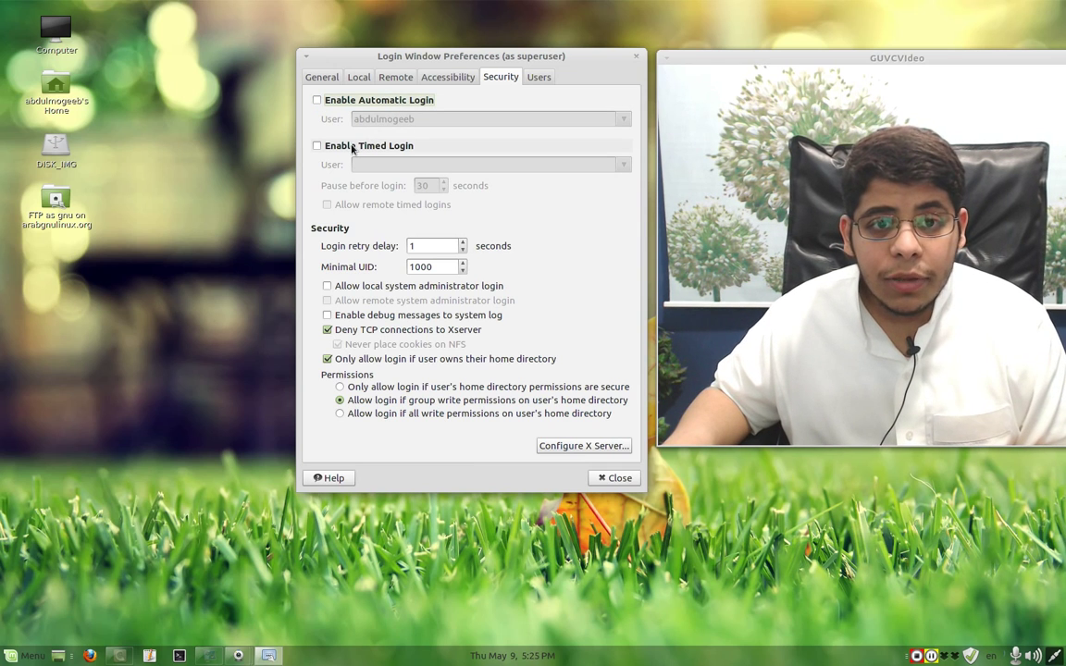
Try timed login with the listed user account, keeping automatic login off, and turn timed login off again
{"action": "left_click", "coordinate": [351, 148]}
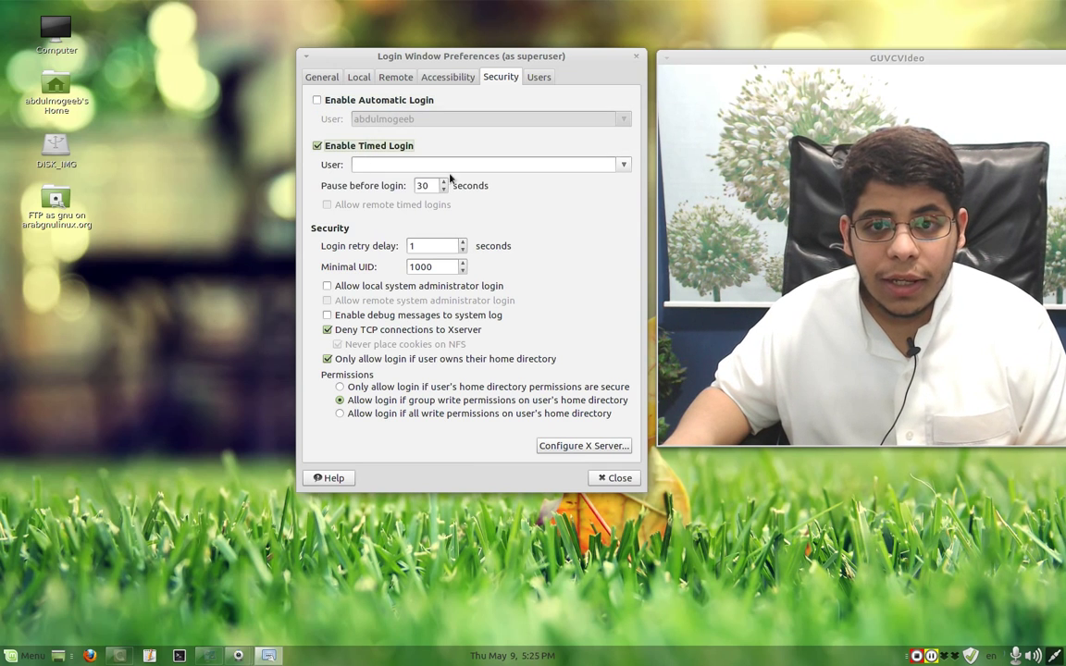
{"action": "left_click", "coordinate": [622, 166]}
{"action": "left_click", "coordinate": [571, 171]}
{"action": "left_click", "coordinate": [398, 100]}
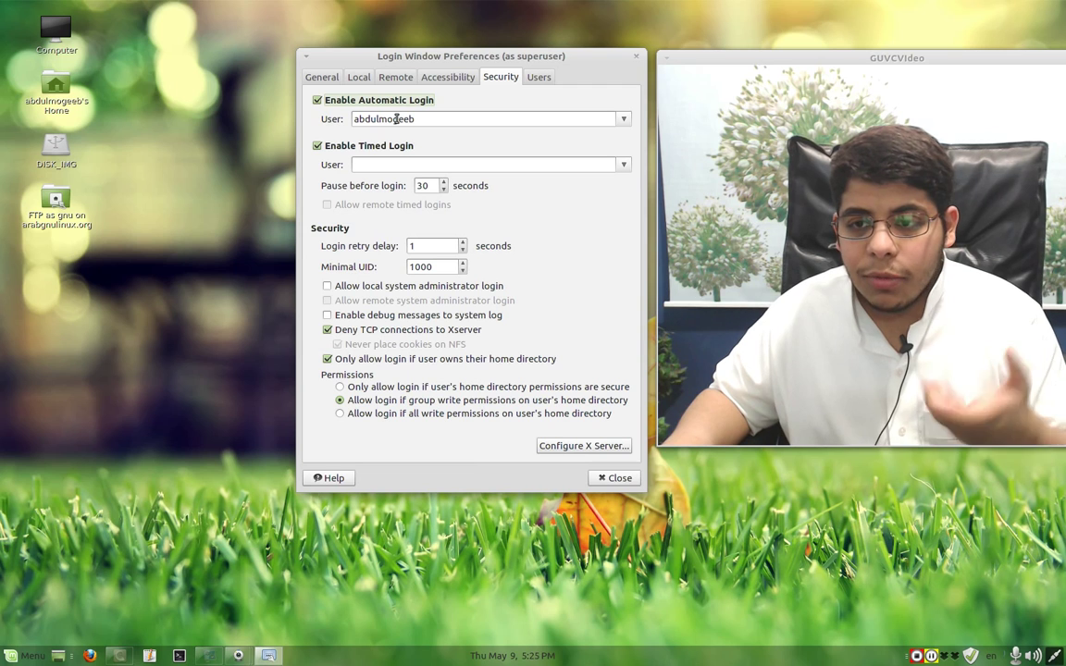
{"action": "left_click", "coordinate": [317, 100]}
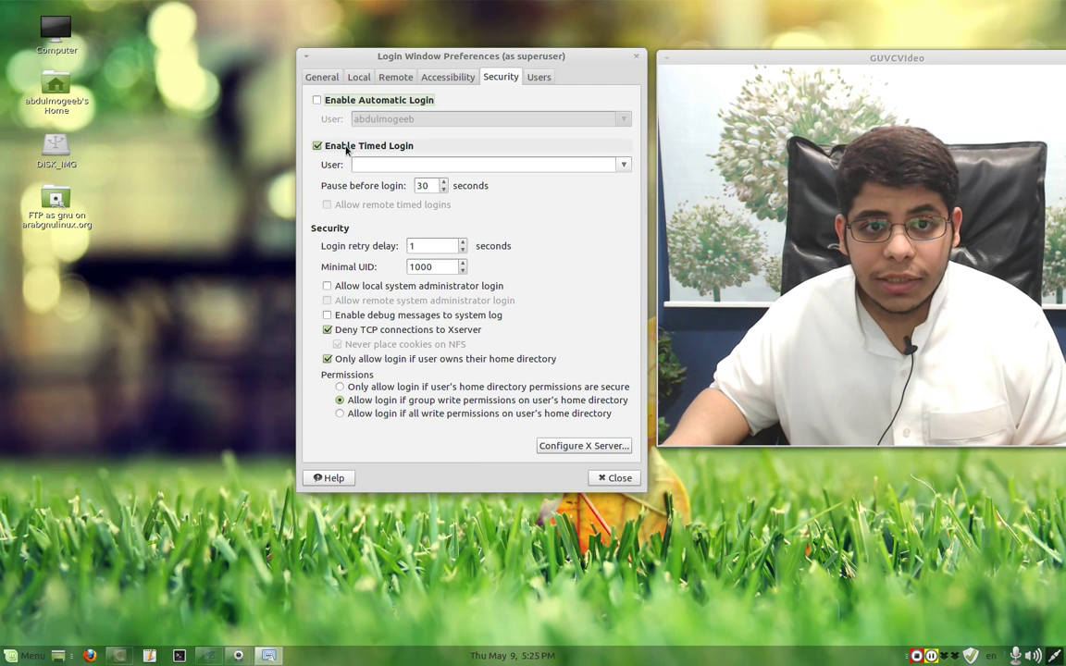
{"action": "left_click", "coordinate": [560, 164]}
{"action": "left_click", "coordinate": [514, 177]}
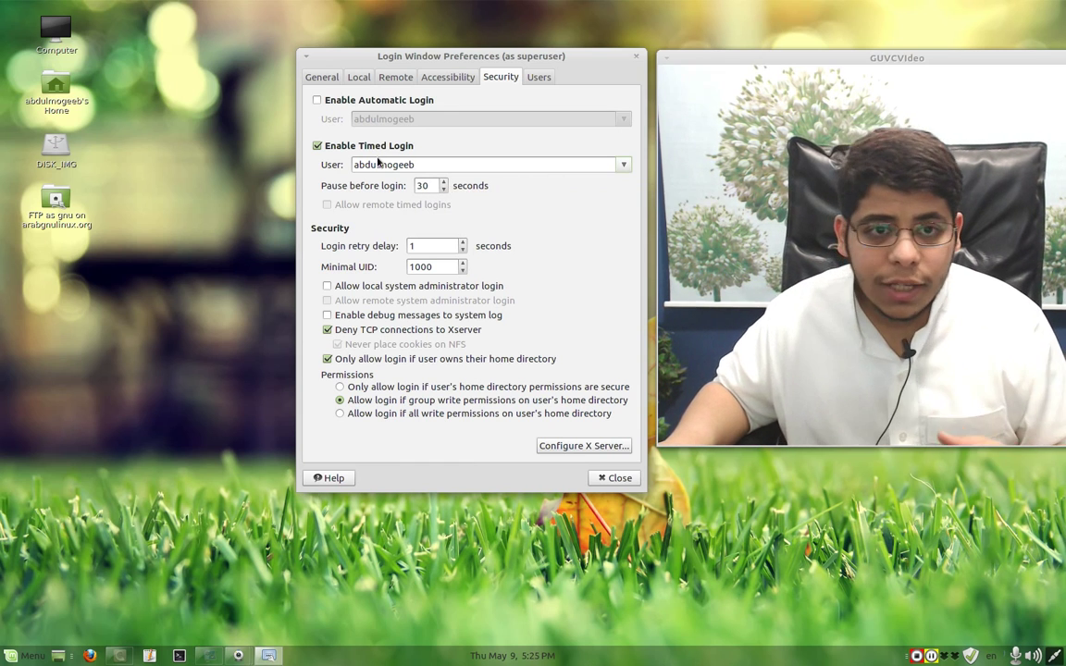
{"action": "left_click", "coordinate": [336, 146]}
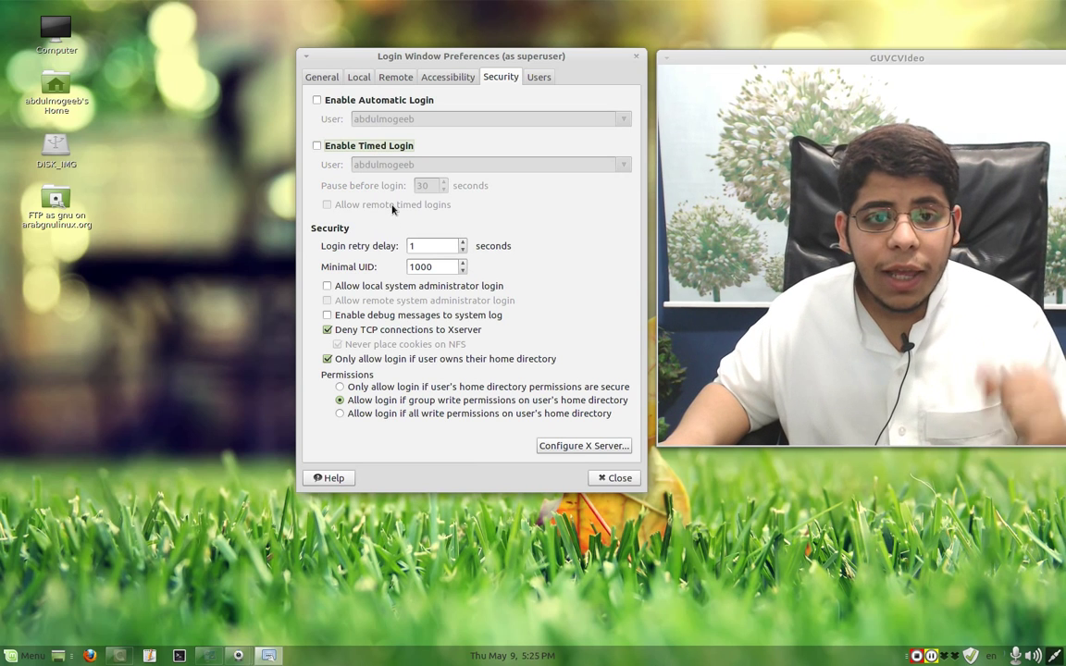
Try allowing local system administrator login, turn it off again, and enable debug messages to the system log
{"action": "left_click", "coordinate": [423, 250]}
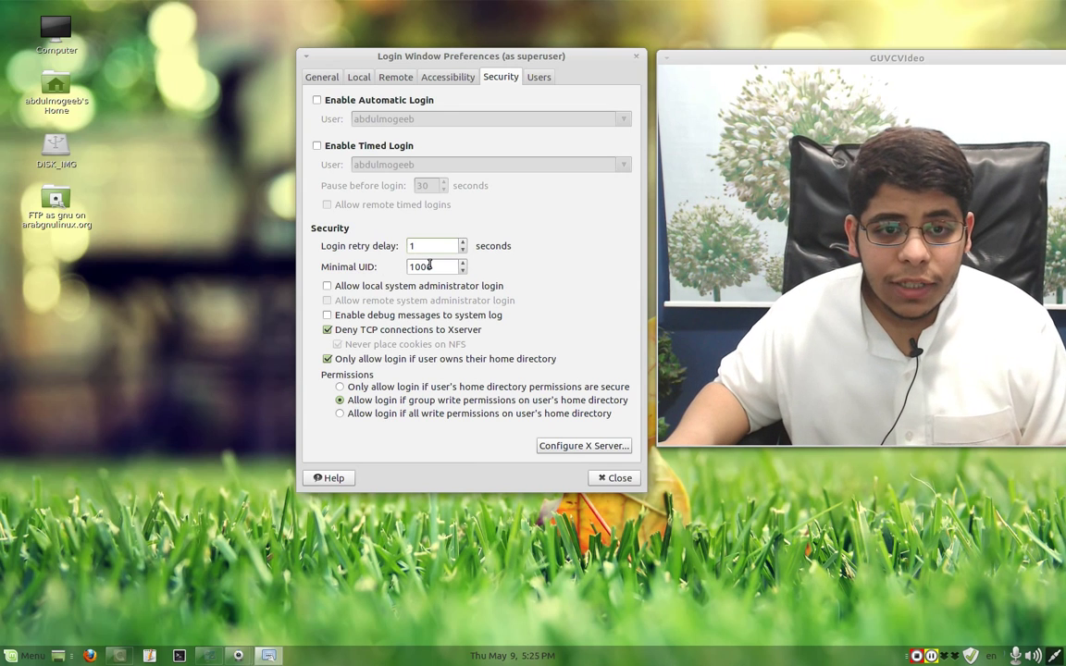
{"action": "double_click", "coordinate": [415, 268]}
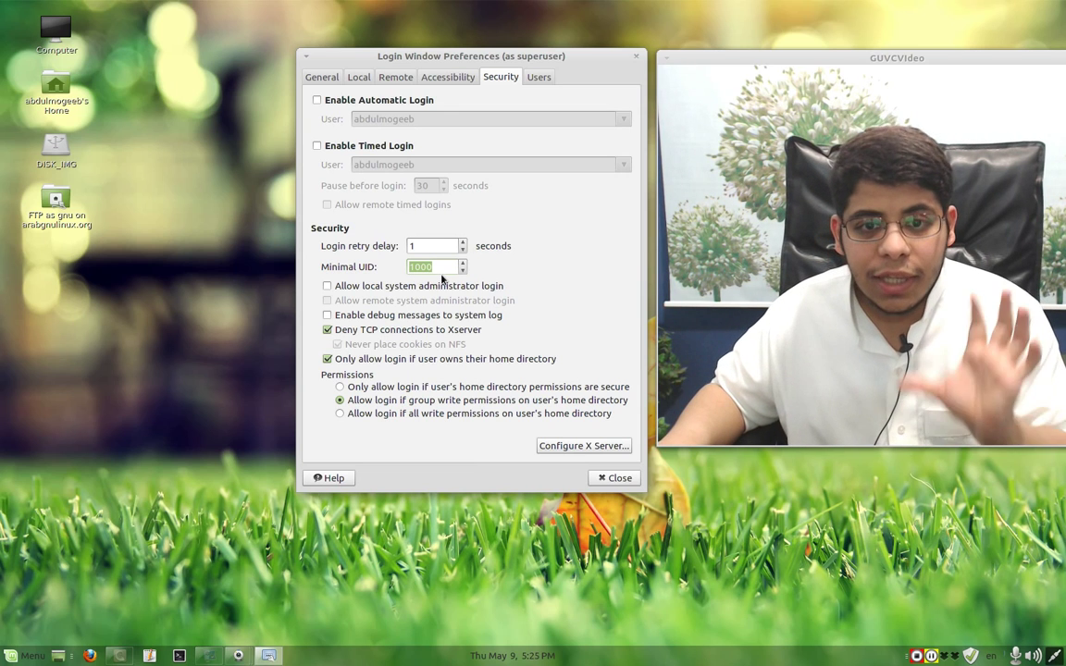
{"action": "left_click", "coordinate": [393, 295]}
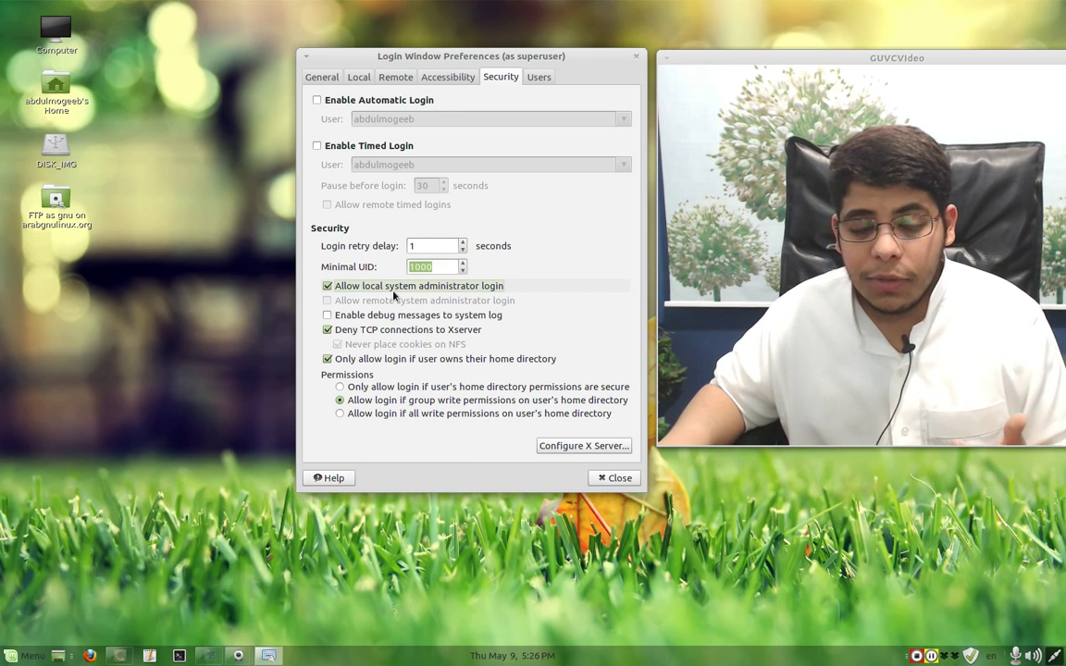
{"action": "left_click", "coordinate": [394, 295]}
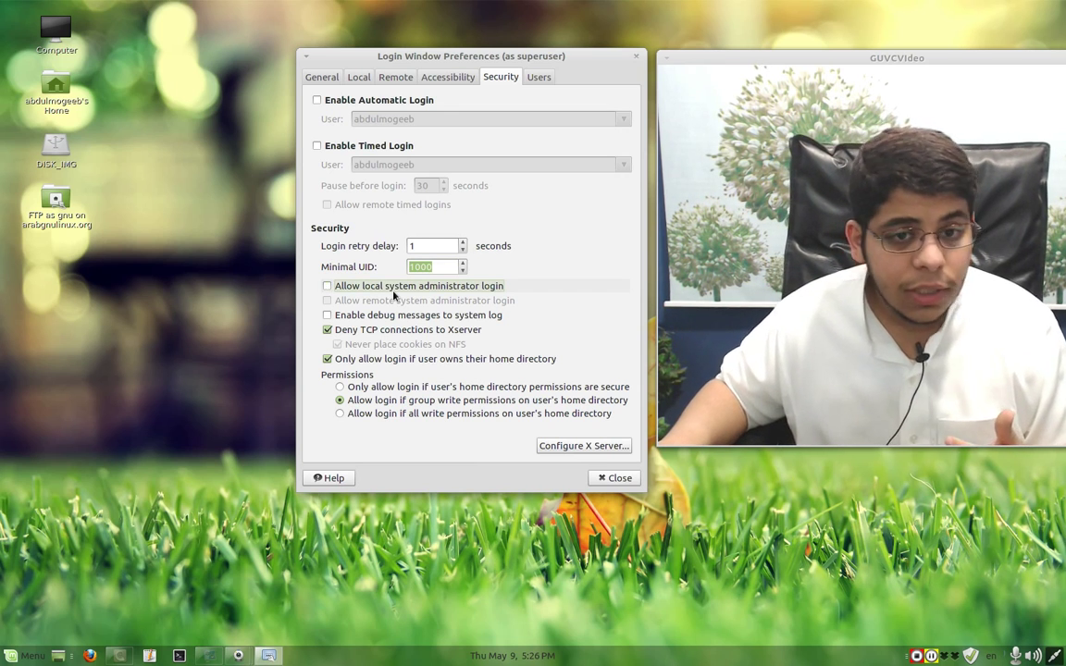
{"action": "left_click", "coordinate": [466, 320]}
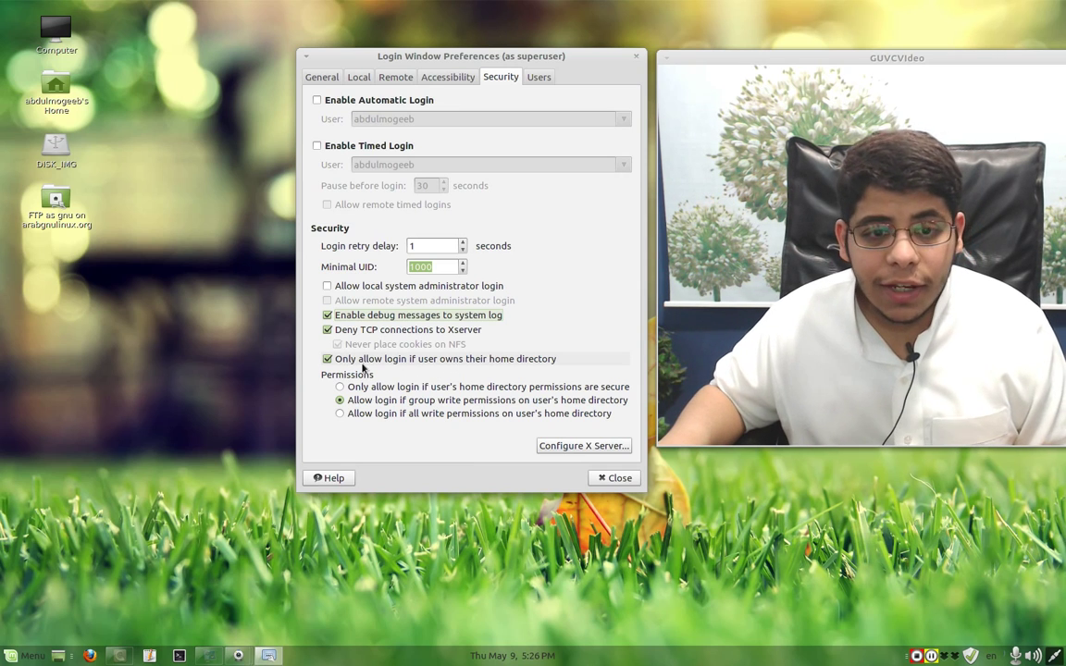
Try lifting the home directory ownership requirement and requiring secure permissions, restoring the ownership check and the group write permissions option
{"action": "mouse_move", "coordinate": [455, 363]}
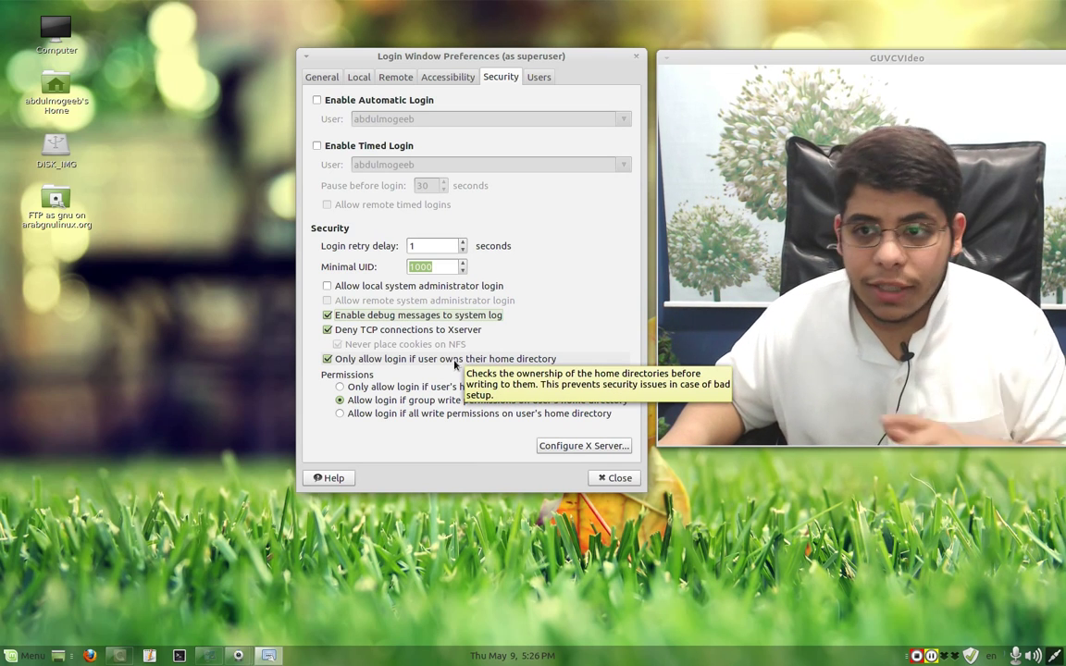
{"action": "left_click", "coordinate": [454, 361]}
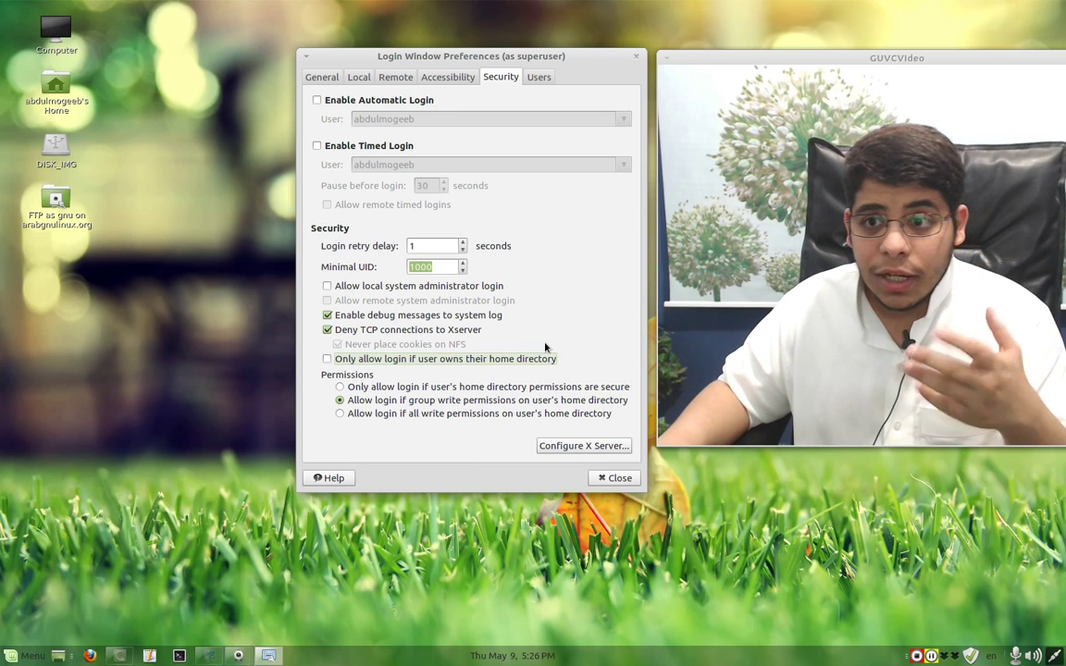
{"action": "left_click", "coordinate": [412, 360]}
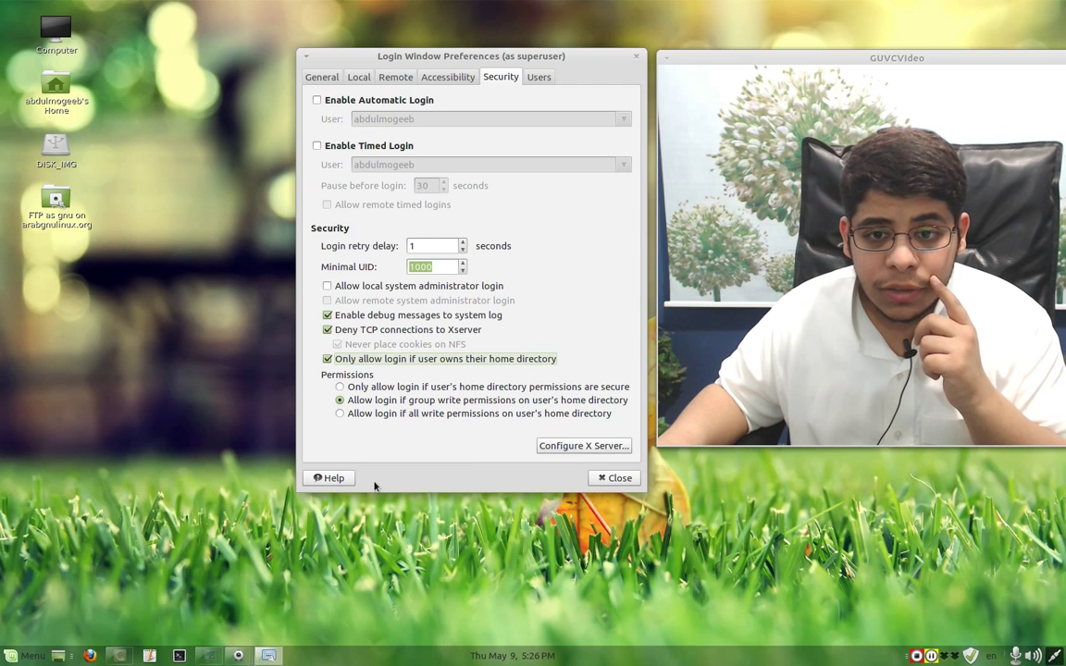
{"action": "left_click", "coordinate": [362, 388]}
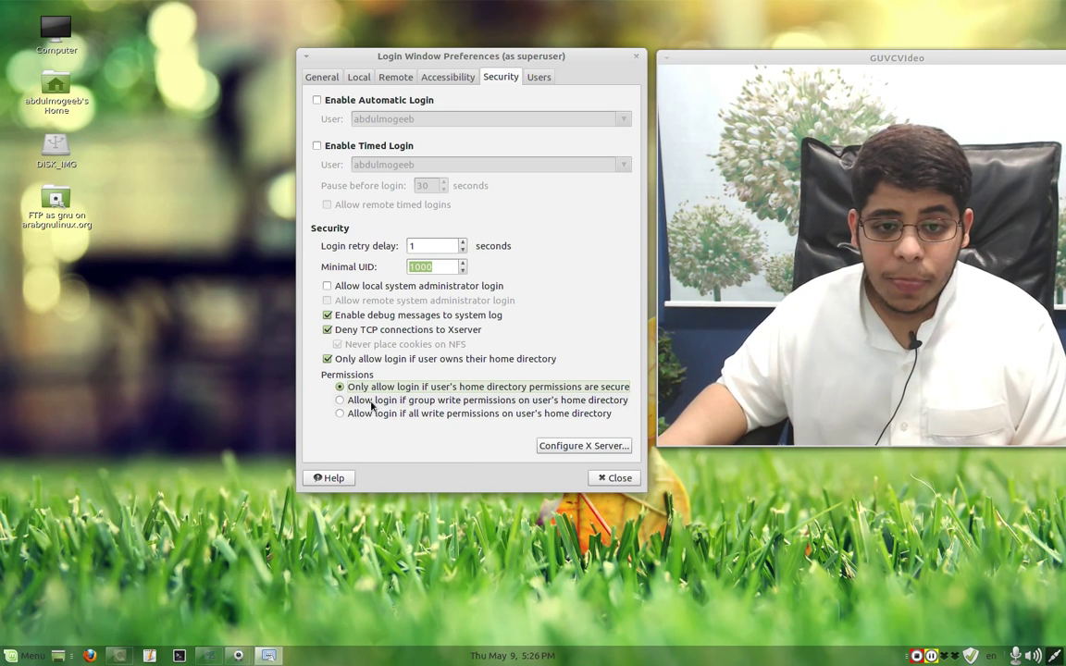
{"action": "left_click", "coordinate": [371, 401]}
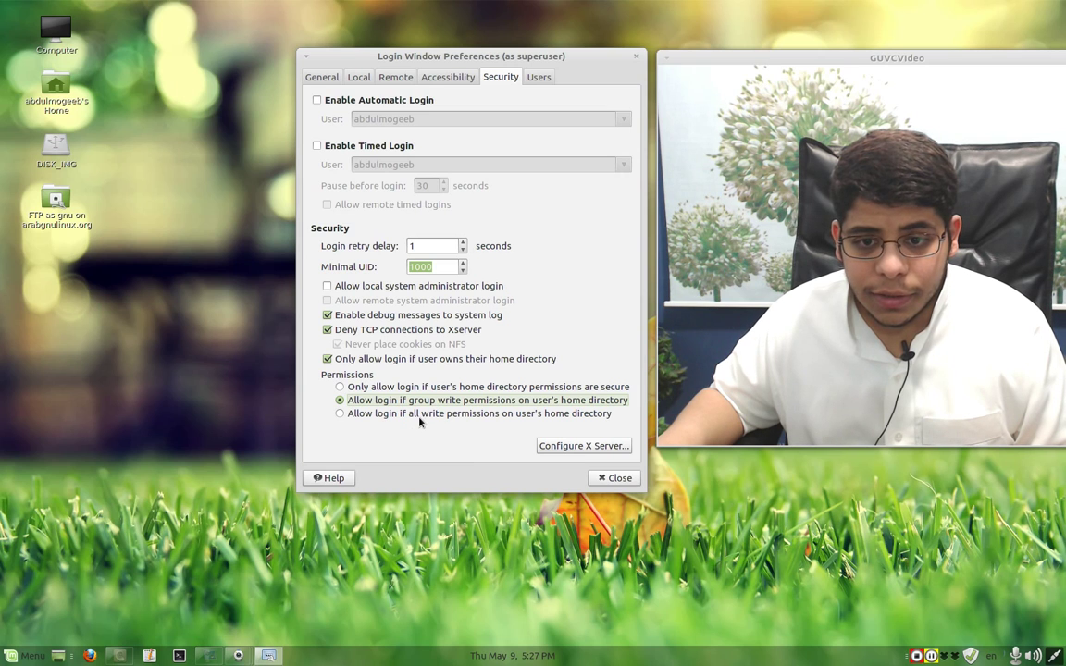
Look over the X server configuration and close it without changing anything
{"action": "left_click", "coordinate": [599, 448]}
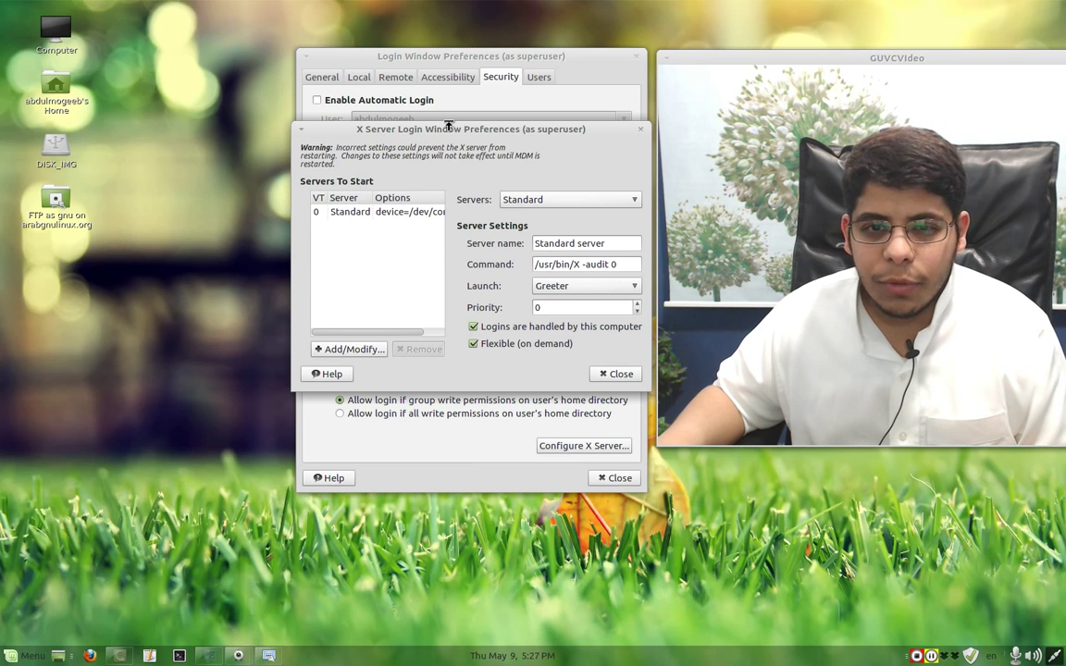
{"action": "left_click_drag", "start_coordinate": [448, 127], "coordinate": [443, 129]}
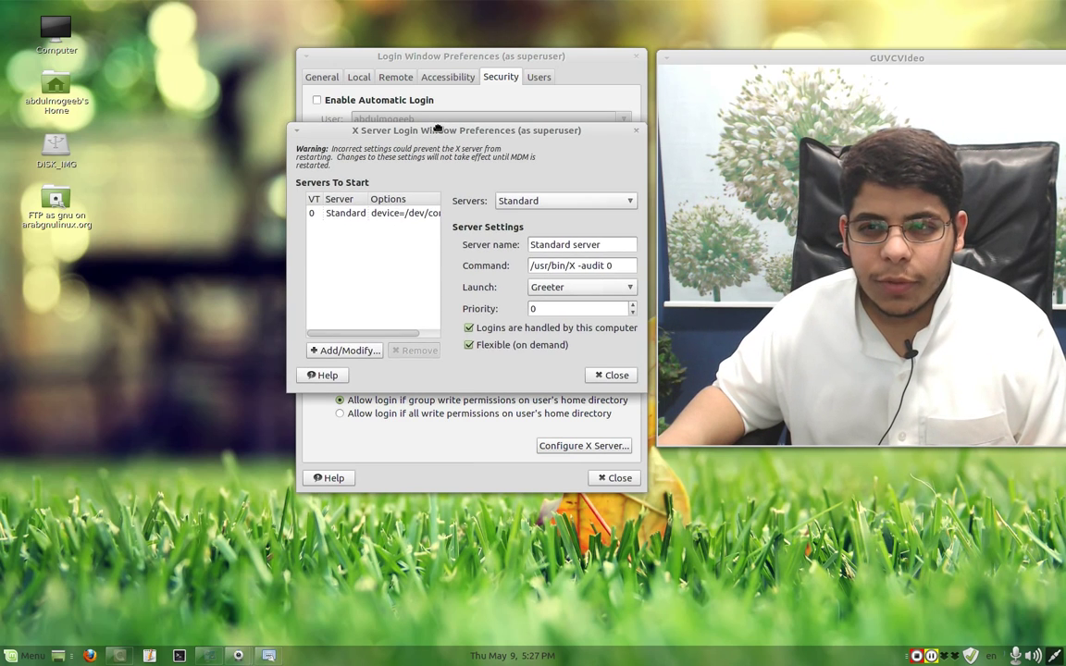
{"action": "left_click", "coordinate": [612, 375]}
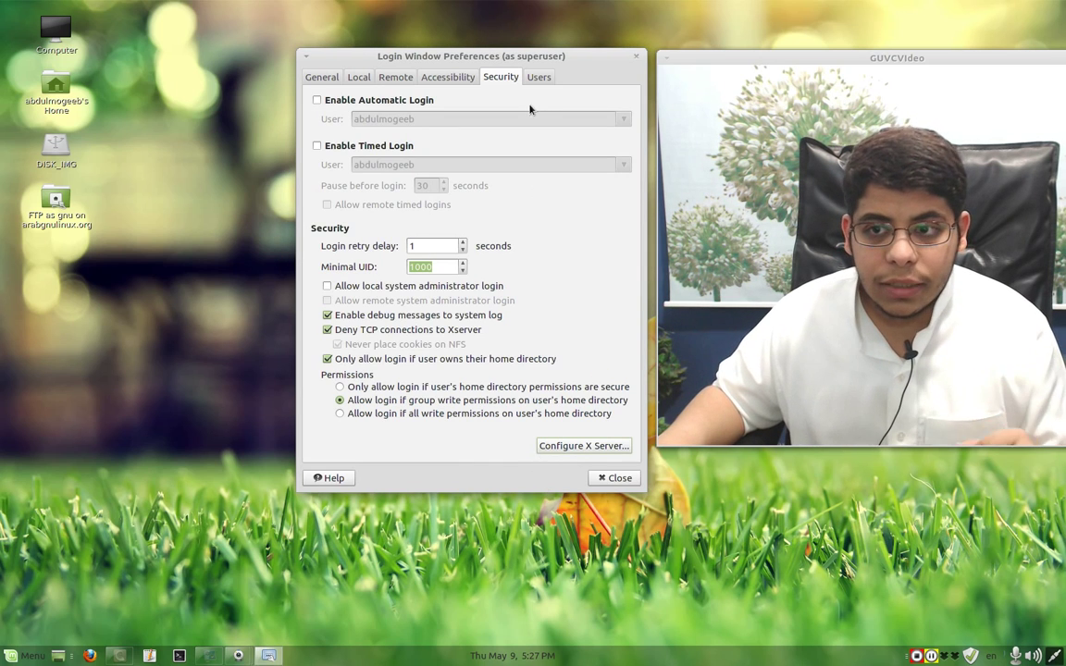
Turn off including all users from /etc/passwd and try to add root to the included users
{"action": "left_click", "coordinate": [540, 77]}
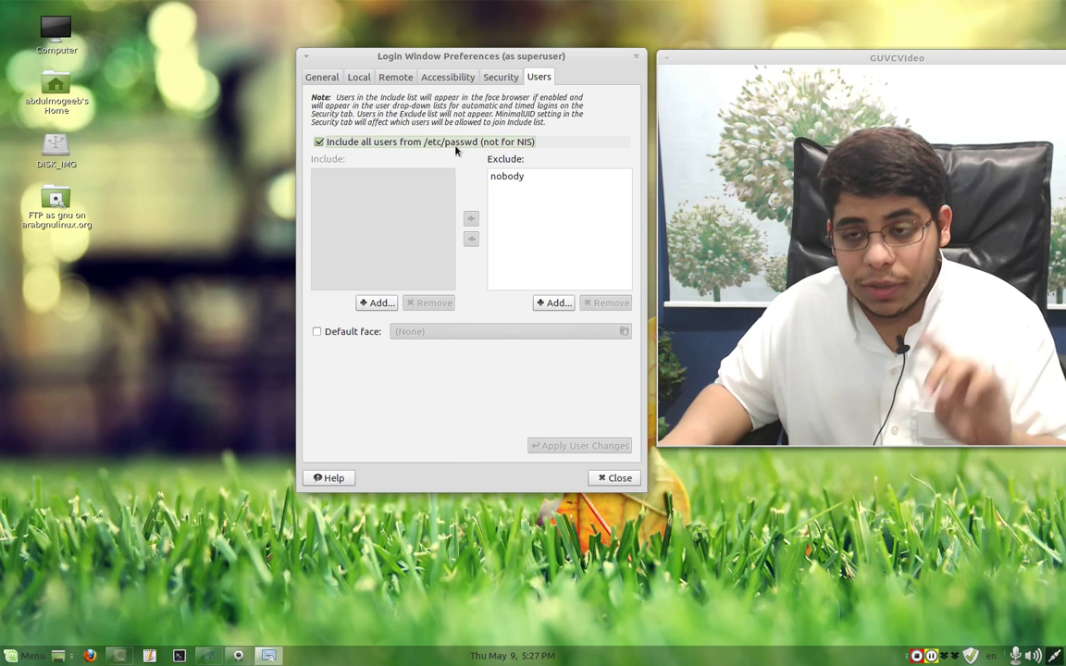
{"action": "left_click", "coordinate": [400, 144]}
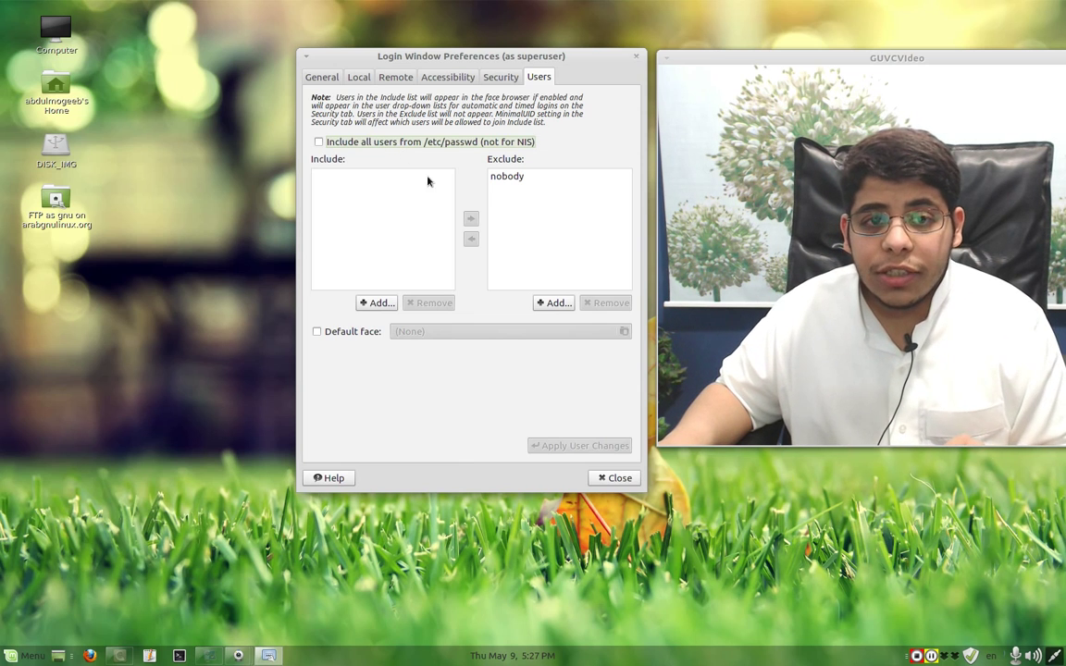
{"action": "left_click", "coordinate": [376, 303]}
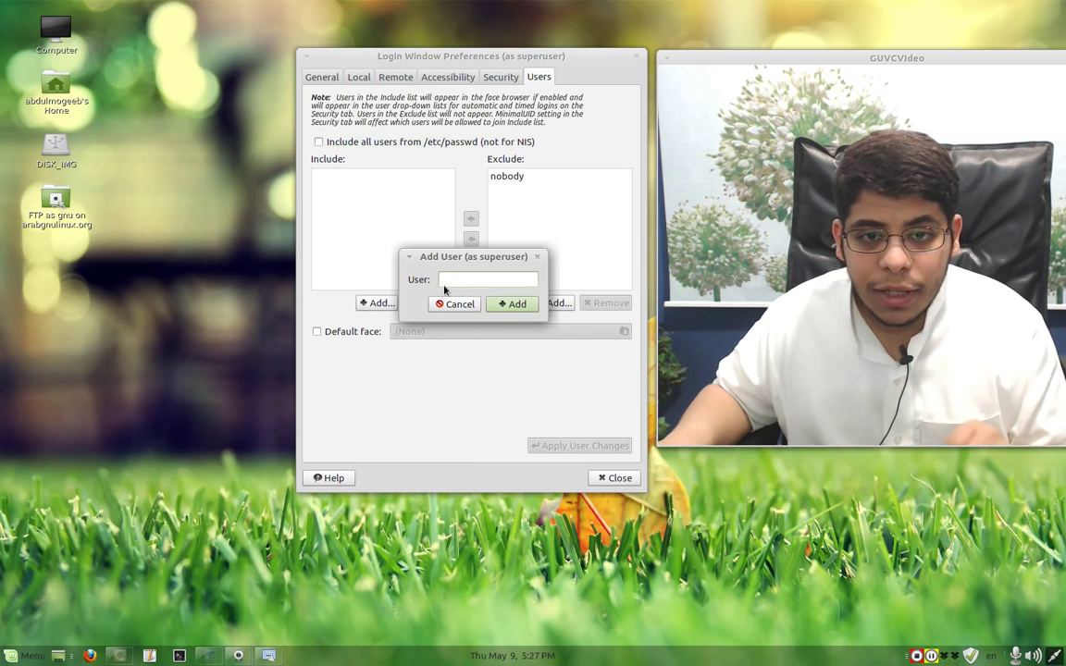
{"action": "type", "text": "root"}
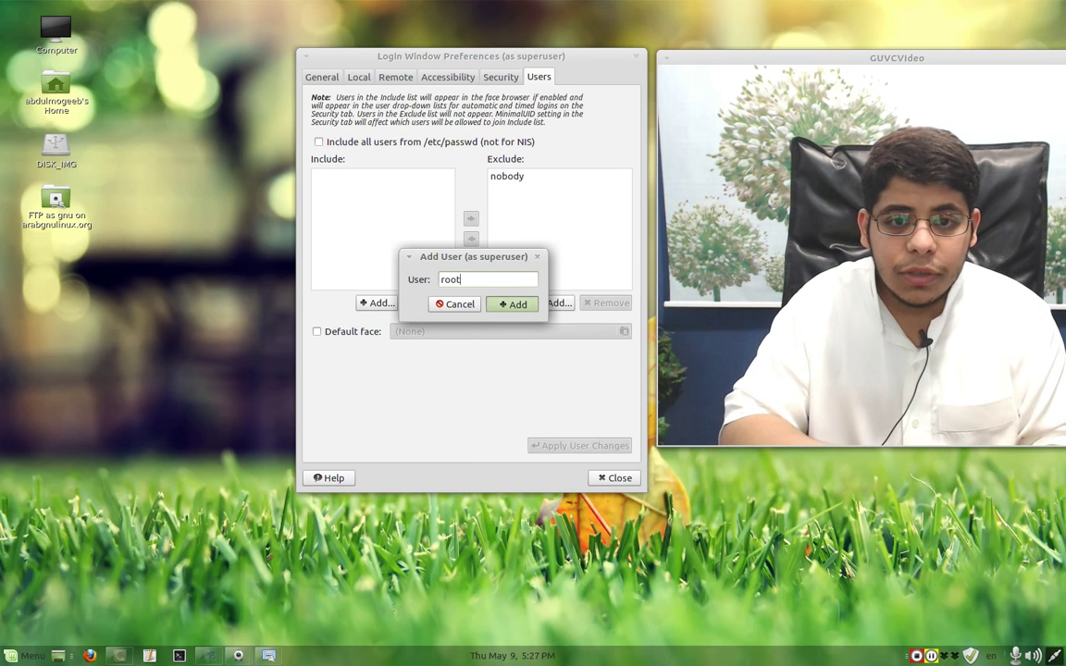
{"action": "left_click", "coordinate": [523, 304]}
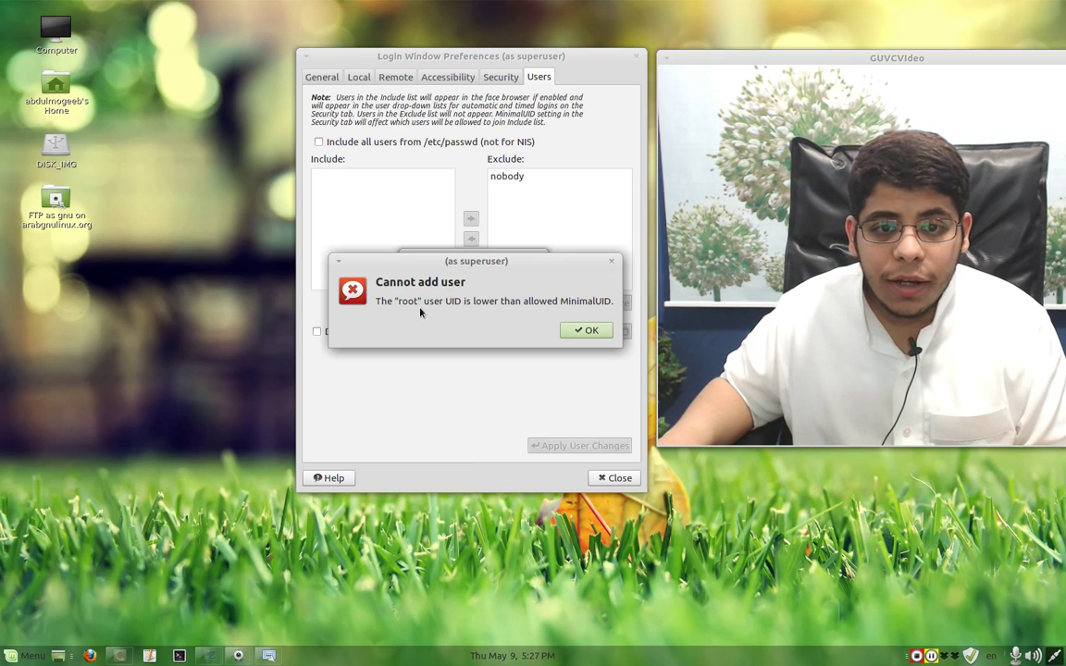
{"action": "left_click", "coordinate": [583, 330]}
Add the personal user account to the included users and select it in the list
{"action": "left_click", "coordinate": [390, 304]}
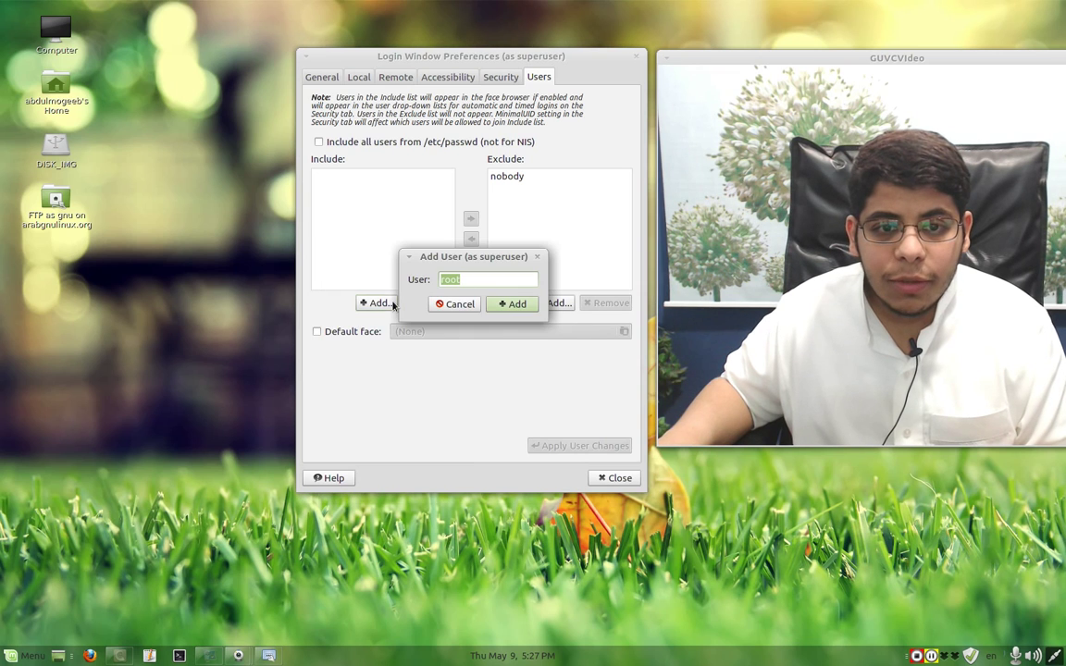
{"action": "type", "text": "abdulmogeeb"}
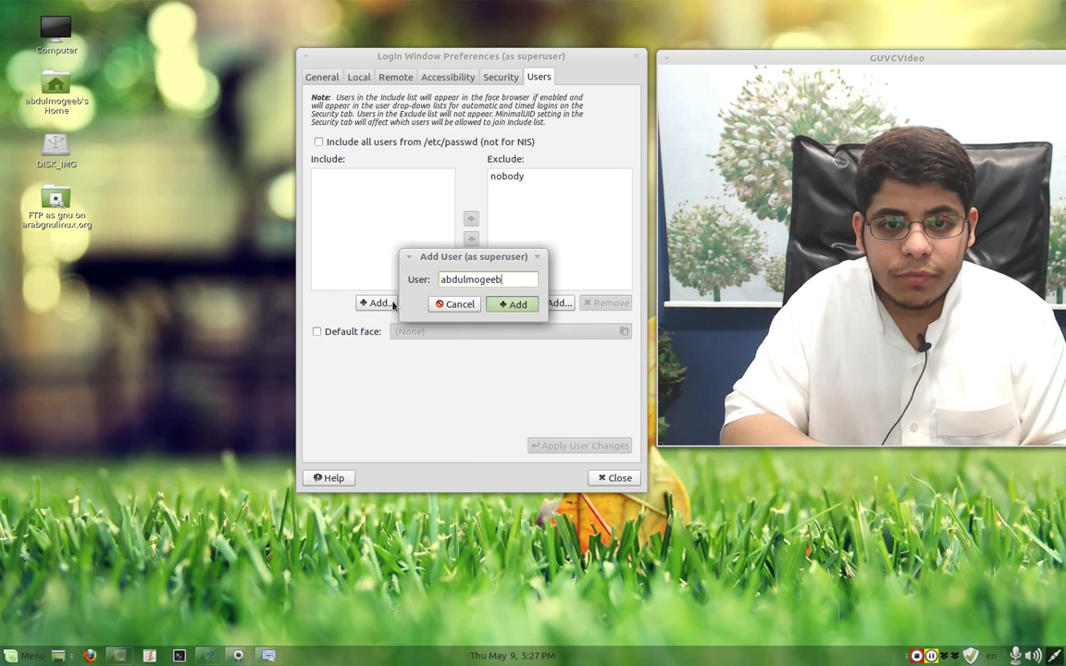
{"action": "key", "text": "Return"}
{"action": "left_click", "coordinate": [352, 184]}
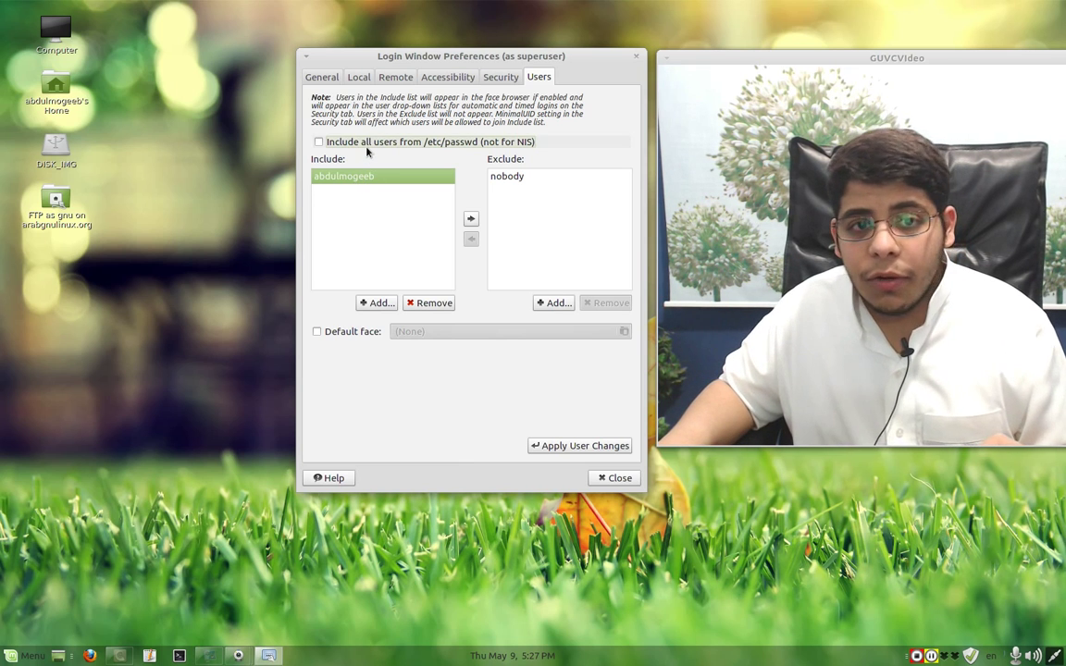
Turn on including all users from /etc/passwd and apply the user changes
{"action": "left_click", "coordinate": [367, 144]}
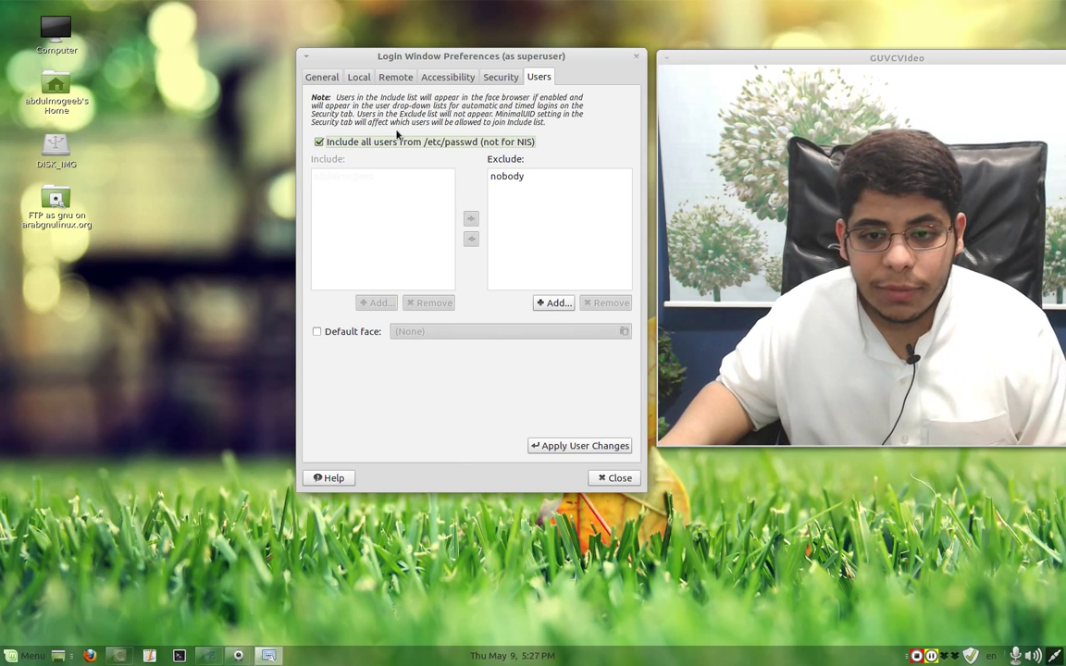
{"action": "left_click", "coordinate": [573, 448]}
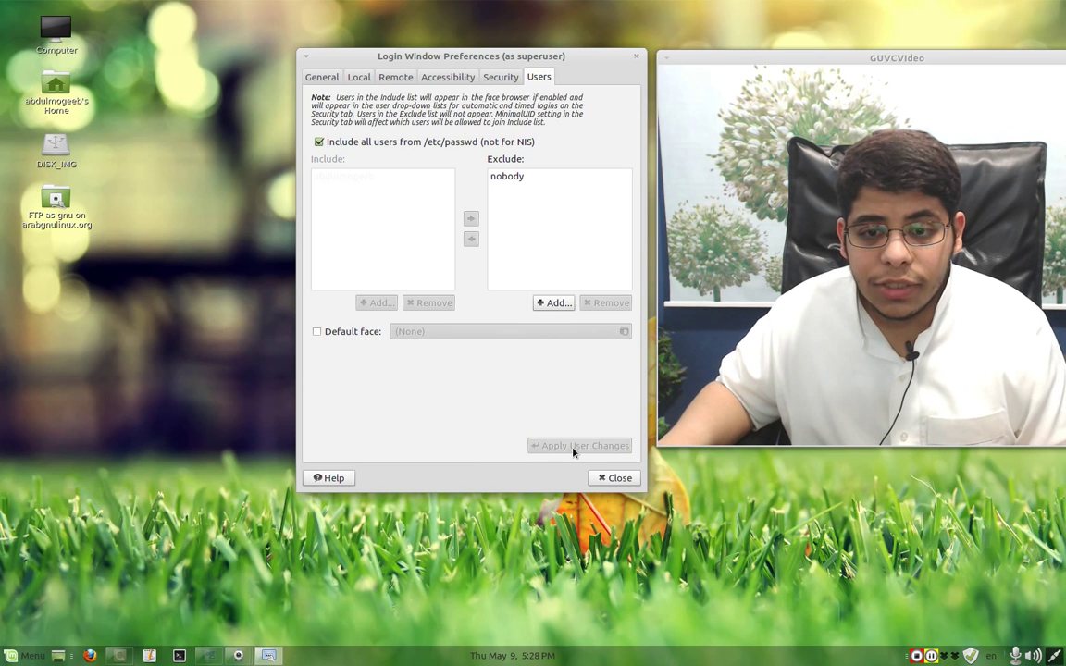